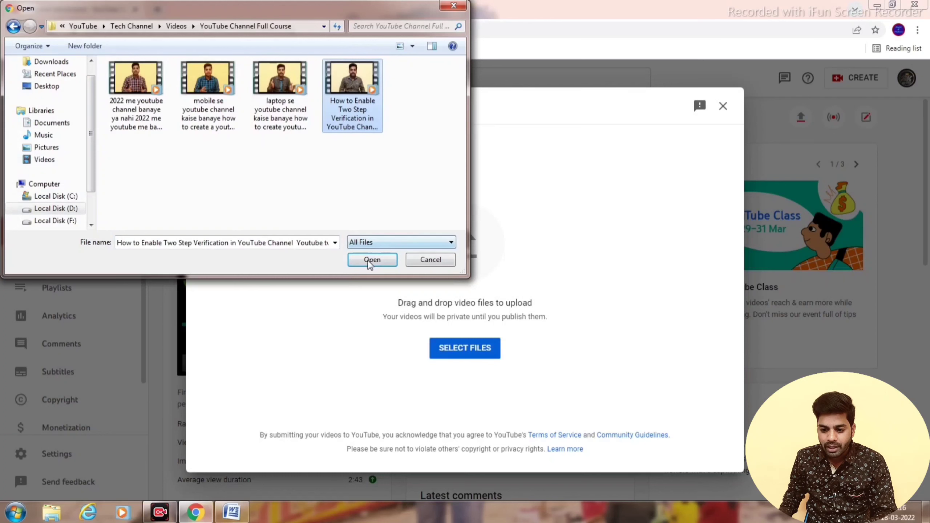
# Open the selected two-step verification video for upload, and copy its title to the beginning of the description.
pyautogui.click(371, 260)
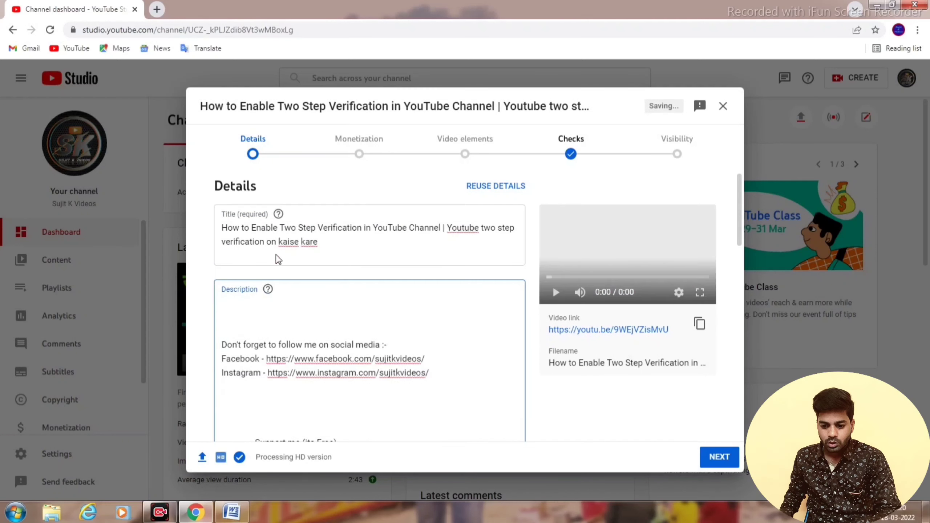
pyautogui.click(326, 229)
pyautogui.moveTo(330, 242); pyautogui.dragTo(201, 228)
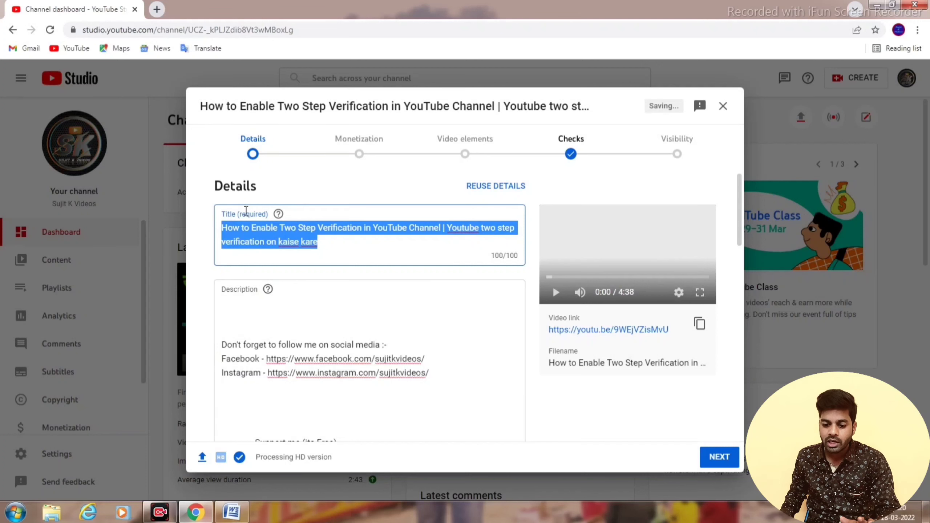
pyautogui.click(334, 248)
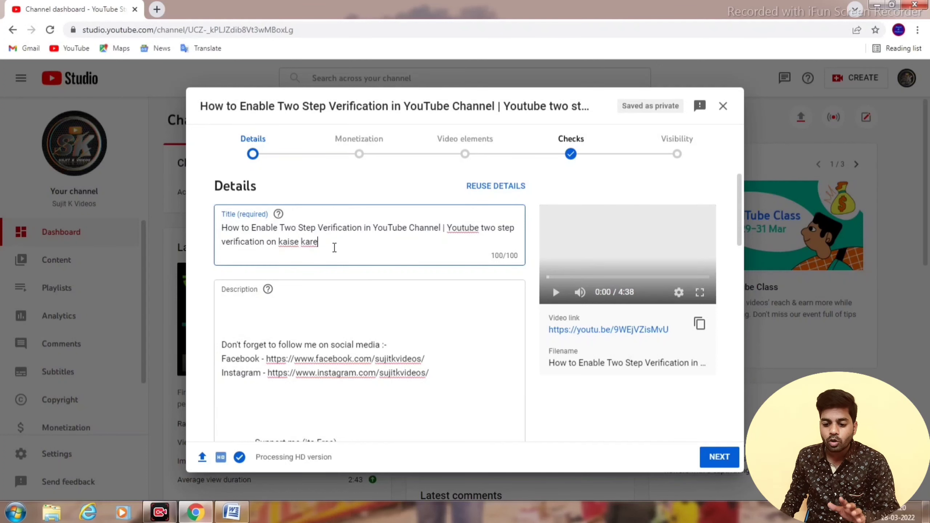
pyautogui.moveTo(341, 244); pyautogui.dragTo(225, 227)
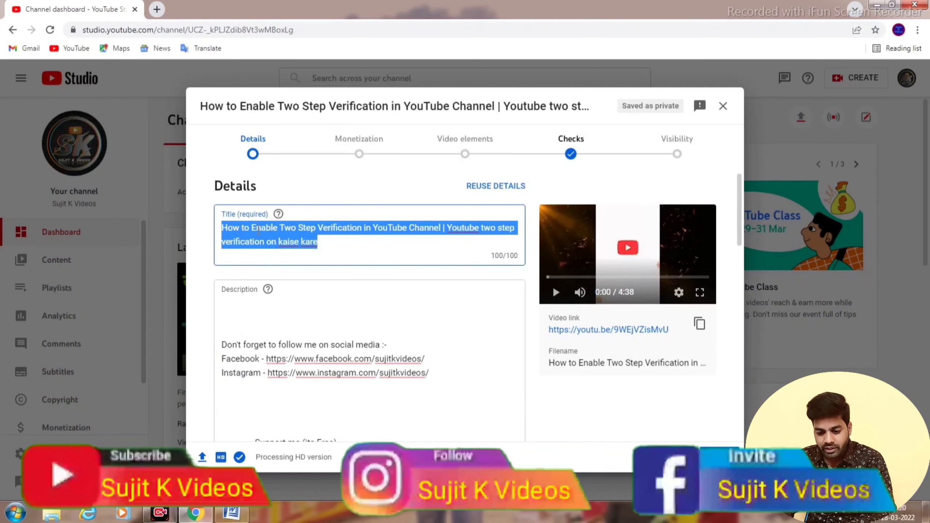
pyautogui.rightClick(306, 238)
pyautogui.click(311, 252)
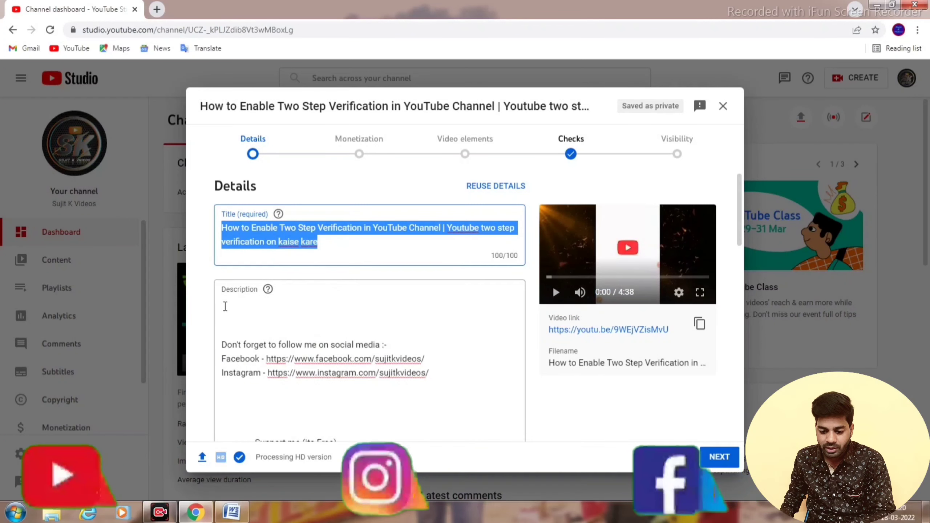
pyautogui.click(237, 300)
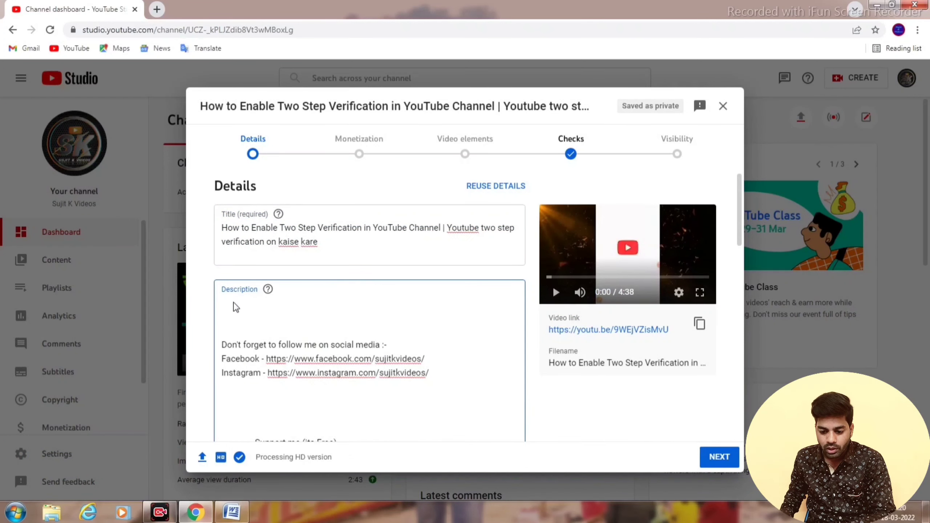
pyautogui.rightClick(234, 303)
pyautogui.click(273, 374)
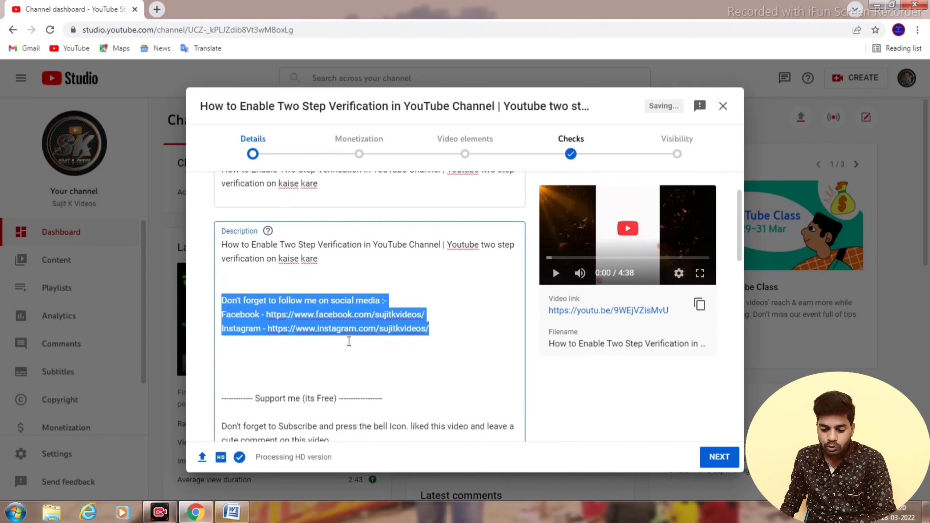
# Insert the greeting "Hello Dosto," followed by the copied video title below the social media links in the description.
pyautogui.click(223, 302)
pyautogui.moveTo(222, 302); pyautogui.dragTo(444, 328)
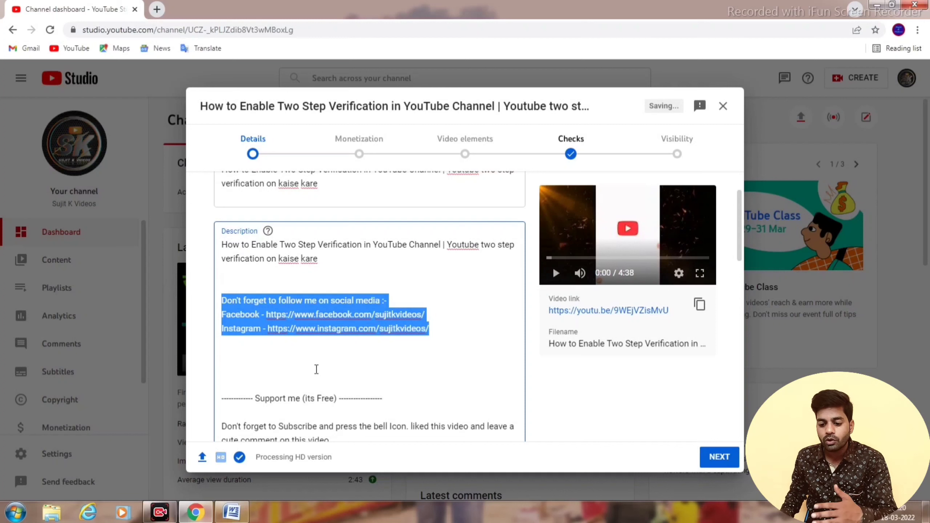
pyautogui.click(260, 369)
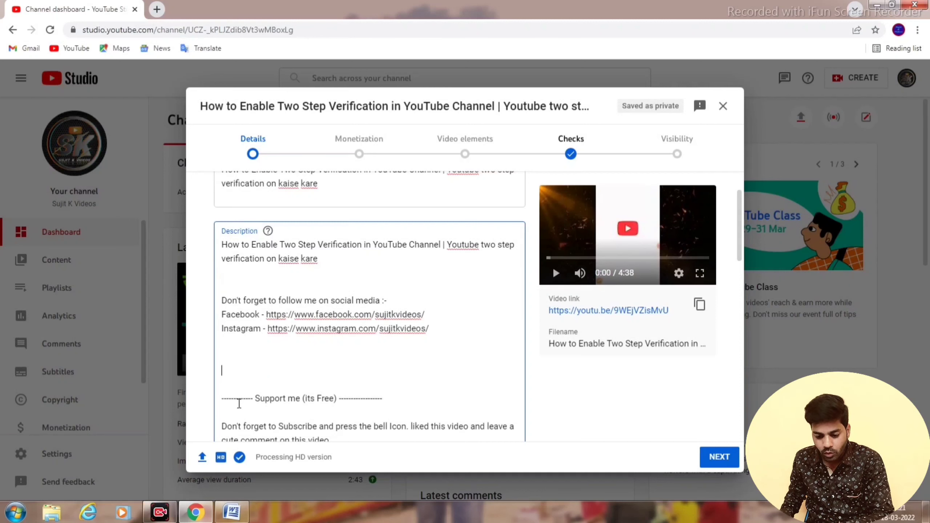
pyautogui.hotkey('ctrl', 'v')
pyautogui.press('Up')
pyautogui.press('Up')
pyautogui.write('Hello Dosto,')
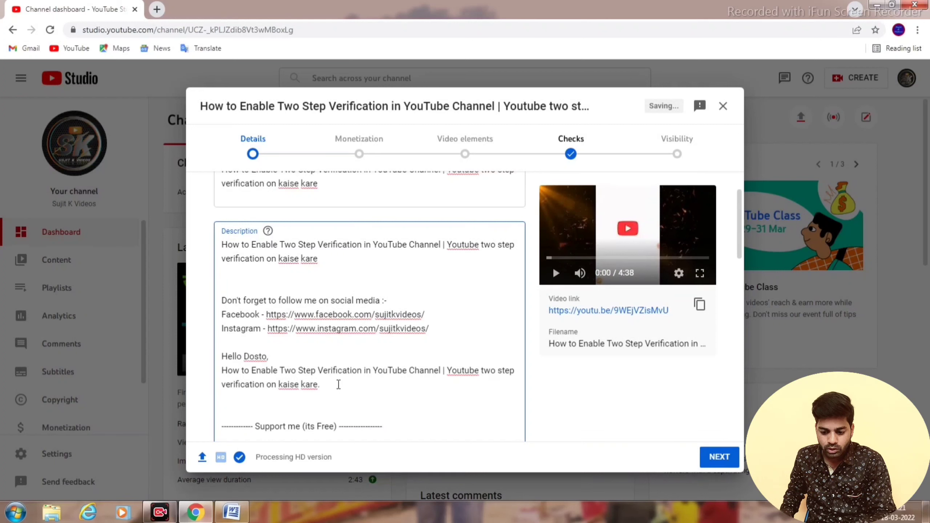
pyautogui.hotkey('ctrl', 'shift', 'Up')
pyautogui.hotkey('ctrl', 'shift', 'Up')
pyautogui.hotkey('ctrl', 'shift', 'Up')
pyautogui.hotkey('ctrl', 'shift', 'Up')
pyautogui.hotkey('ctrl', 'shift', 'Up')
pyautogui.hotkey('ctrl', 'shift', 'Up')
pyautogui.hotkey('ctrl', 'shift', 'Up')
pyautogui.hotkey('ctrl', 'shift', 'Up')
pyautogui.hotkey('ctrl', 'shift', 'Up')
pyautogui.hotkey('ctrl', 'shift', 'Down')
pyautogui.hotkey('ctrl', 'shift', 'Down')
pyautogui.hotkey('ctrl', 'shift', 'Down')
pyautogui.hotkey('ctrl', 'shift', 'Down')
pyautogui.hotkey('ctrl', 'shift', 'Down')
pyautogui.hotkey('ctrl', 'shift', 'Down')
pyautogui.hotkey('ctrl', 'shift', 'Down')
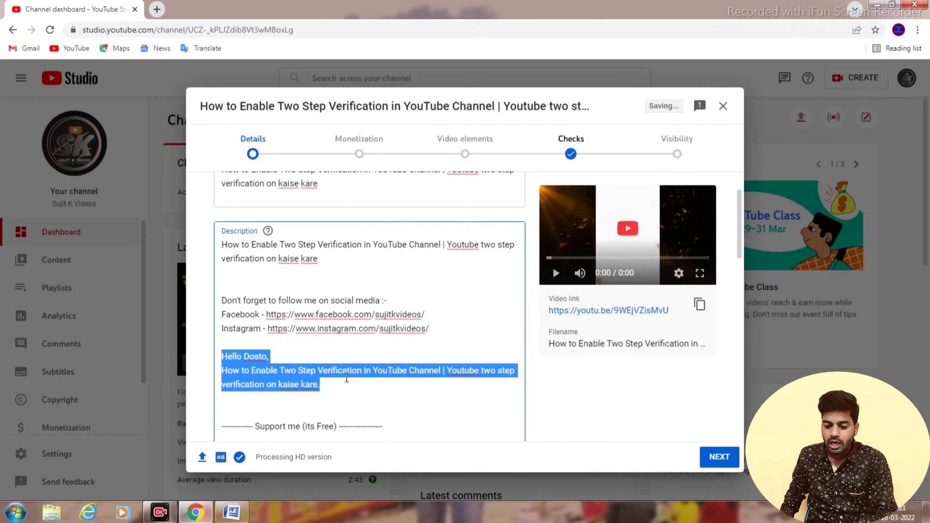
# Add a "Your Queris :-" heading below the greeting paragraph and paste the copied two-step verification search phrases under it.
pyautogui.press('Right')
pyautogui.press('Return')
pyautogui.press('Return')
pyautogui.press('Return')
pyautogui.press('Return')
pyautogui.press('Return')
pyautogui.write('Your Queris :-')
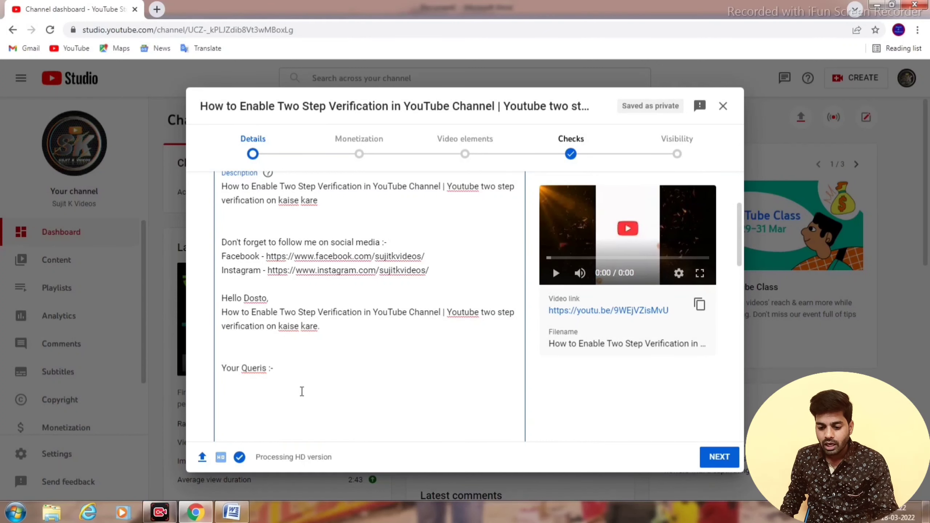
pyautogui.hotkey('ctrl', 'v')
pyautogui.scroll(-6, 300, 386)
pyautogui.scroll(-5, 317, 385)
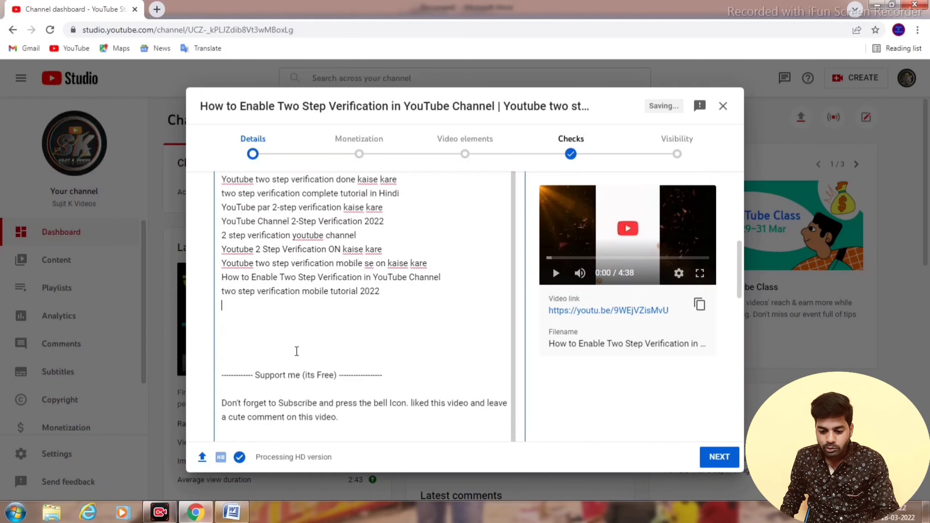
# Append #2stepVerificationbymobile, #HowToEnableTwoStepVerificationInYouTubeChannel and #youtubetwostepverificationdonewithmobile to the hashtags ending the description.
pyautogui.scroll(-2, 287, 354)
pyautogui.moveTo(232, 346); pyautogui.dragTo(406, 351)
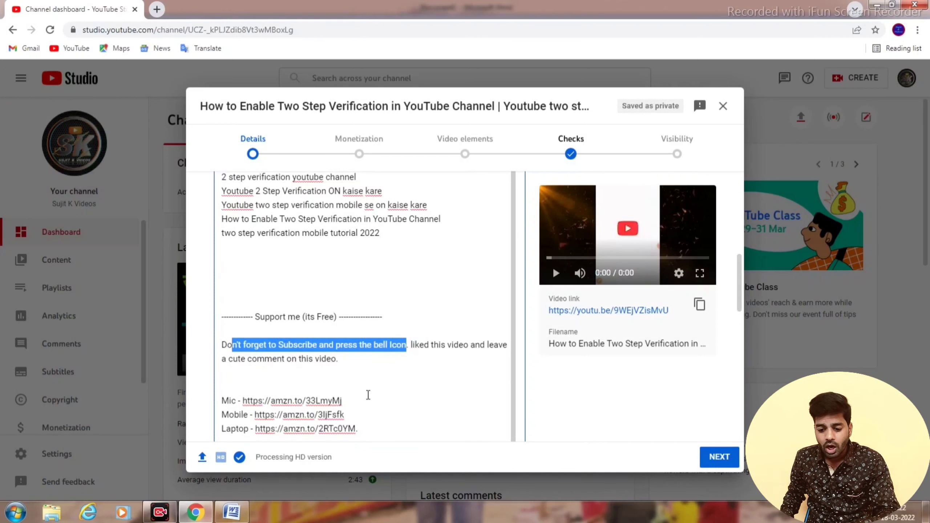
pyautogui.scroll(-3, 368, 395)
pyautogui.moveTo(236, 277); pyautogui.dragTo(372, 316)
pyautogui.click(399, 386)
pyautogui.press('Return')
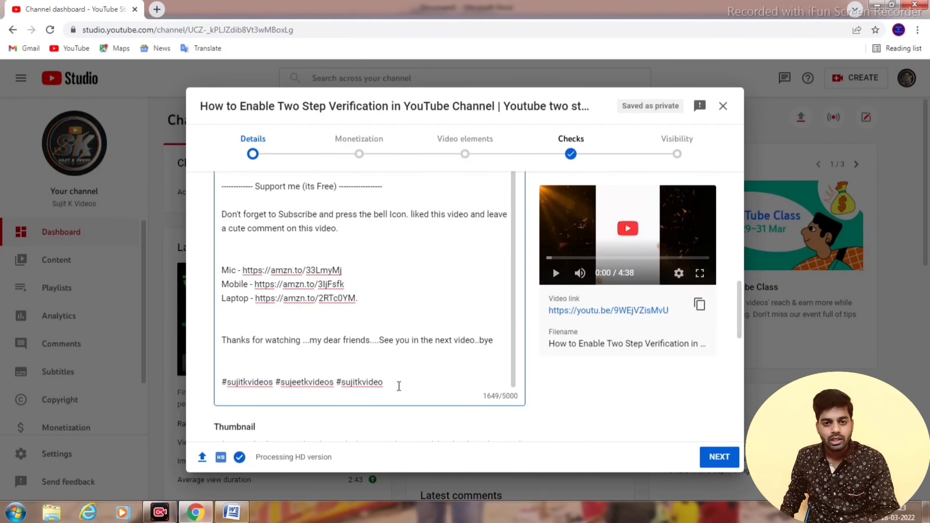
pyautogui.moveTo(407, 386); pyautogui.dragTo(224, 392)
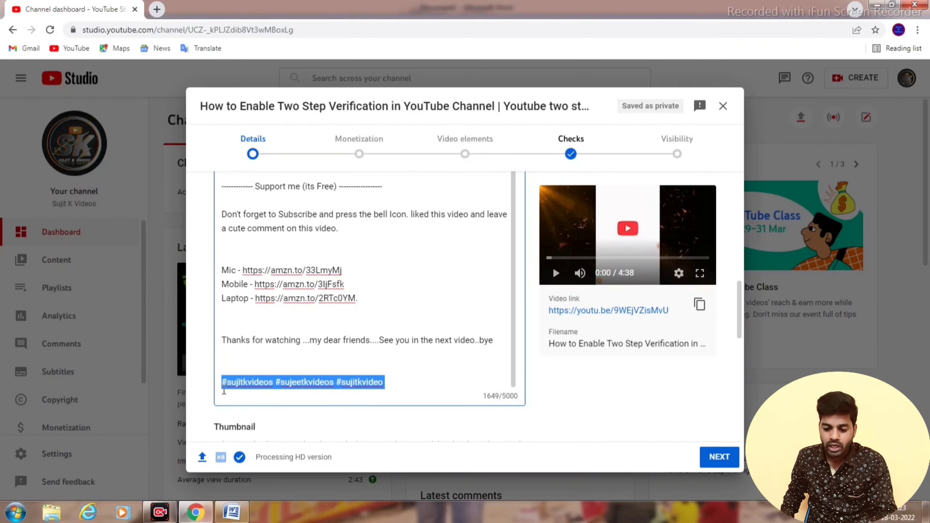
pyautogui.click(405, 381)
pyautogui.hotkey('ctrl', 'v')
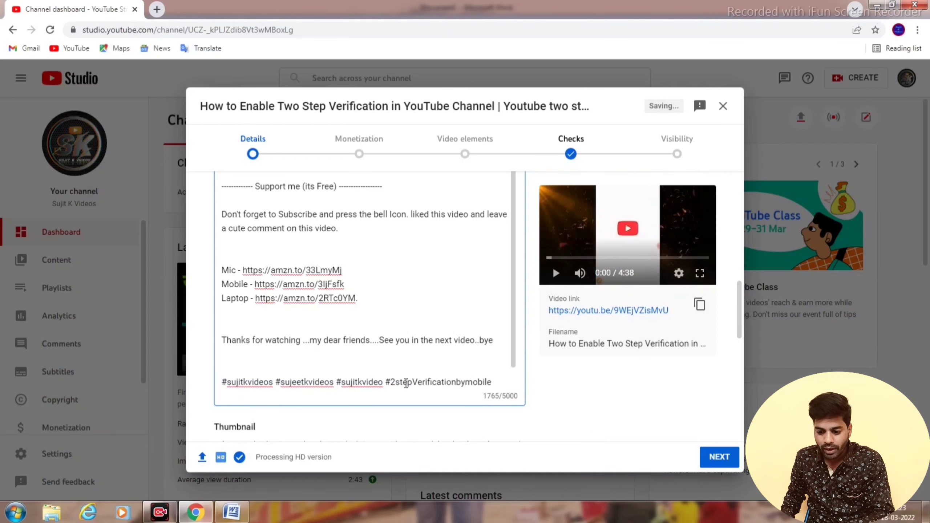
pyautogui.hotkey('ctrl', 'v')
pyautogui.moveTo(395, 325); pyautogui.dragTo(225, 296)
pyautogui.click(409, 325)
# Upload the "YouTube" image from the Thumbnail folder as the video's custom thumbnail.
pyautogui.scroll(2, 409, 335)
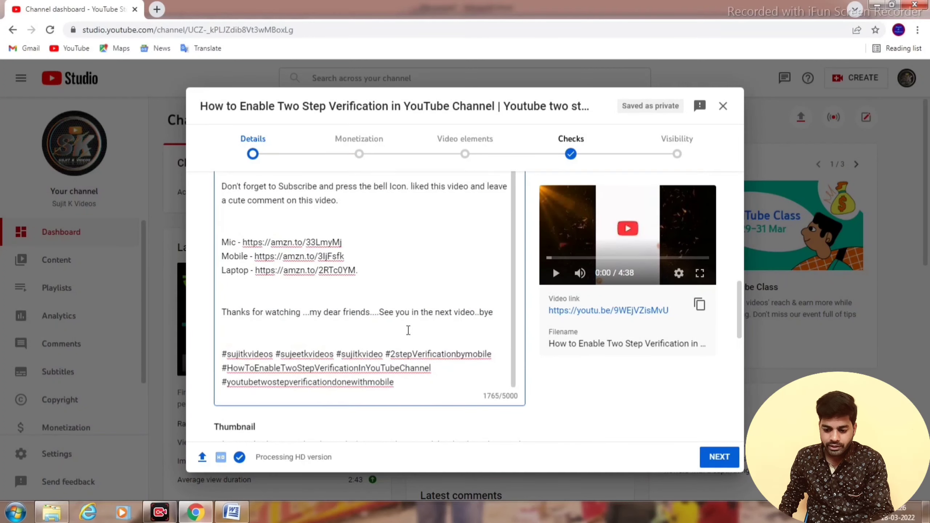
pyautogui.scroll(-2, 252, 421)
pyautogui.doubleClick(248, 367)
pyautogui.scroll(-4, 279, 363)
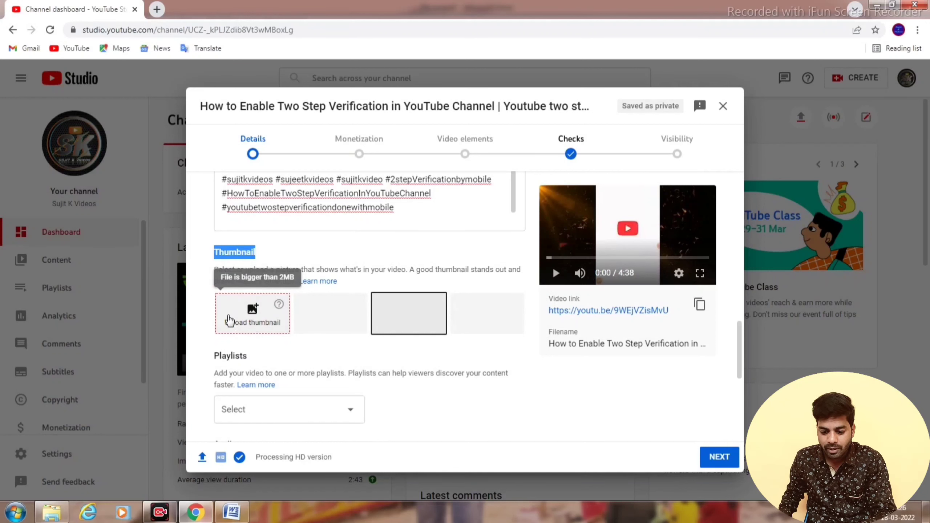
pyautogui.click(259, 323)
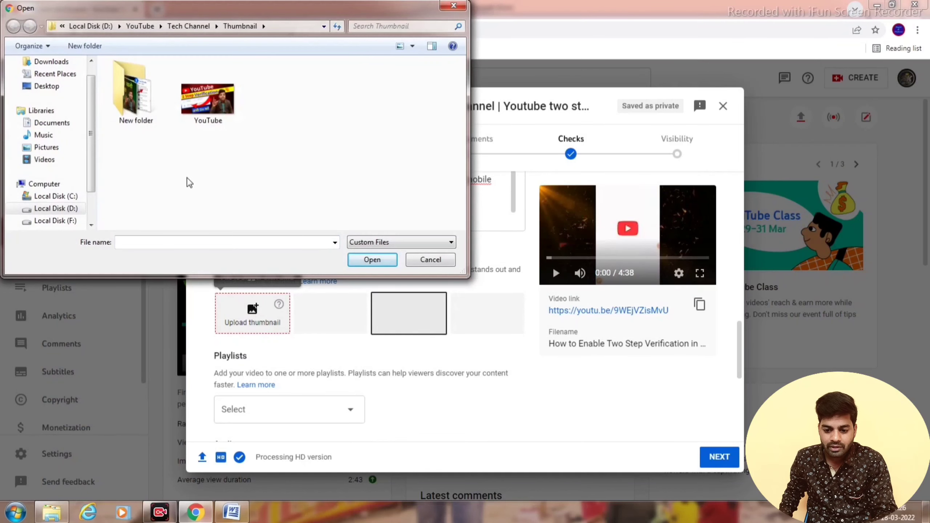
pyautogui.click(207, 104)
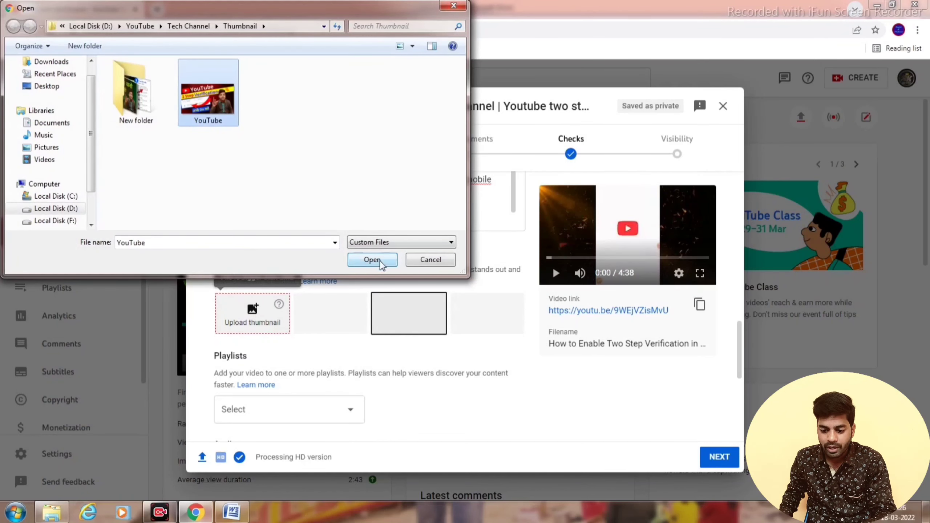
pyautogui.click(370, 260)
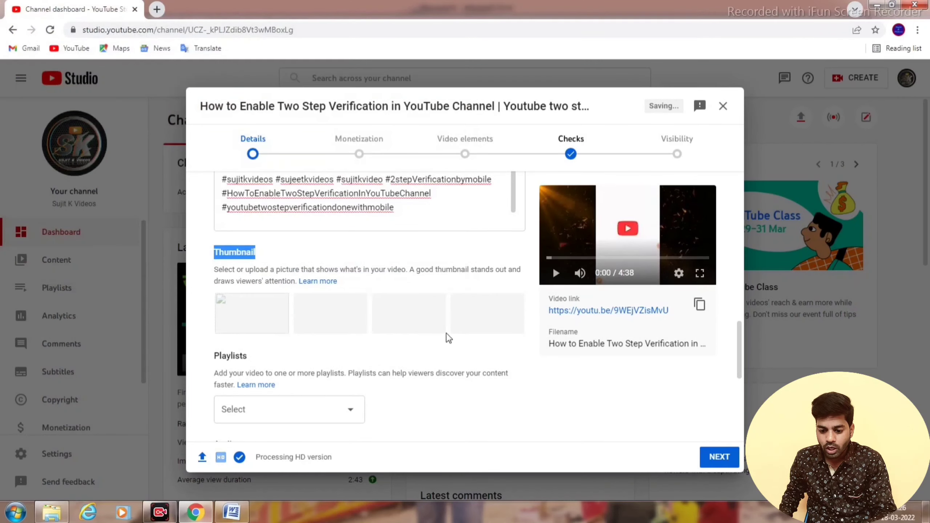
# Add the video to the "YouTube Channel Full Course" playlist.
pyautogui.scroll(-1, 443, 380)
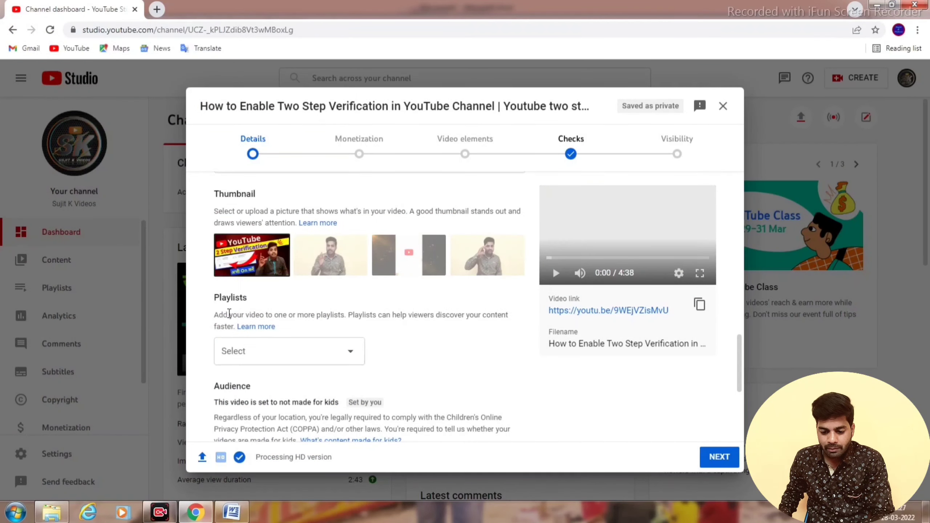
pyautogui.moveTo(217, 297); pyautogui.dragTo(256, 303)
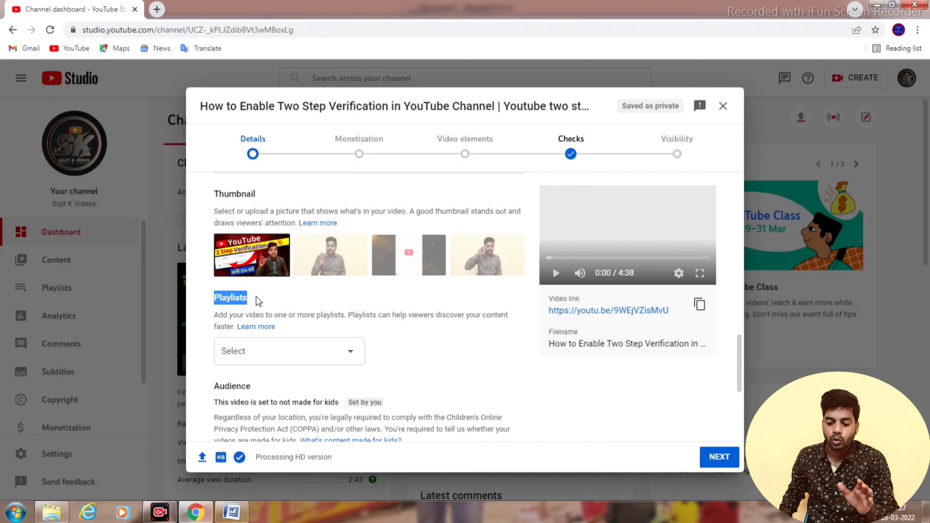
pyautogui.click(347, 359)
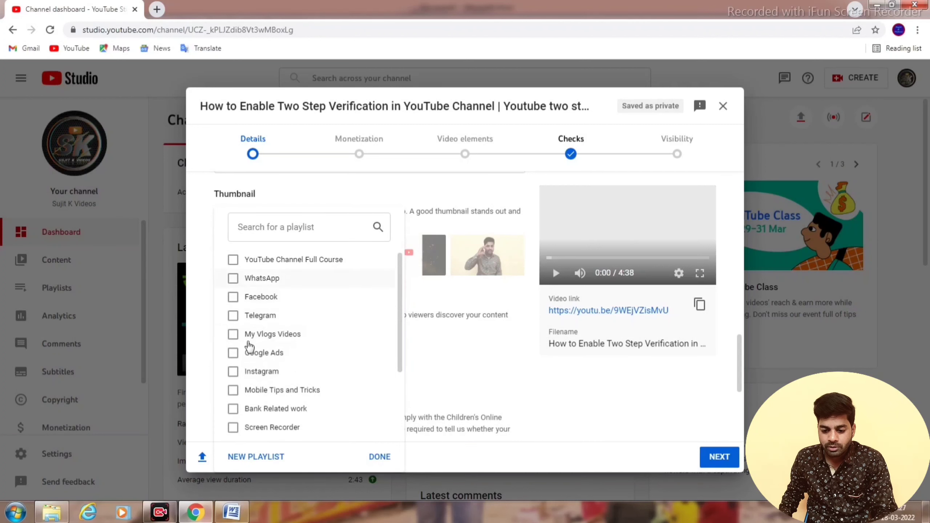
pyautogui.click(286, 264)
pyautogui.click(380, 458)
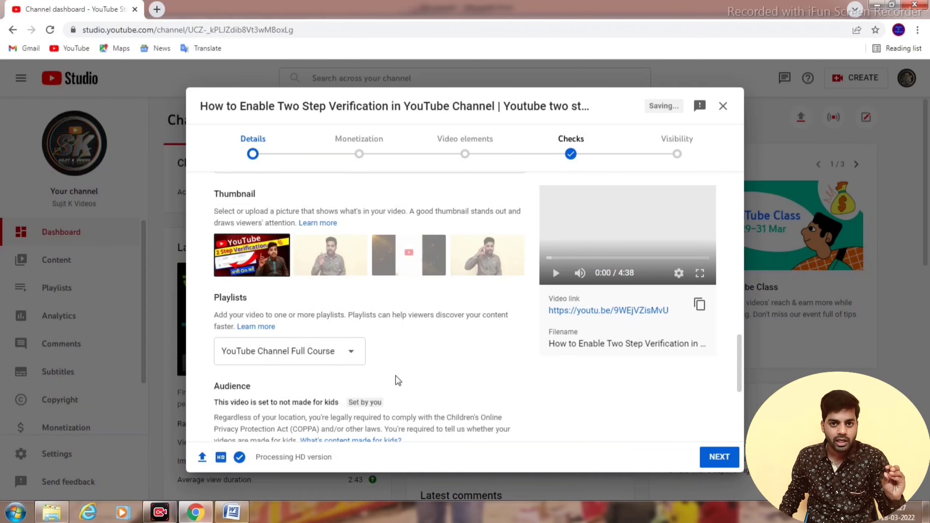
# Expand the additional video details below the audience and age restriction settings.
pyautogui.scroll(-5, 401, 389)
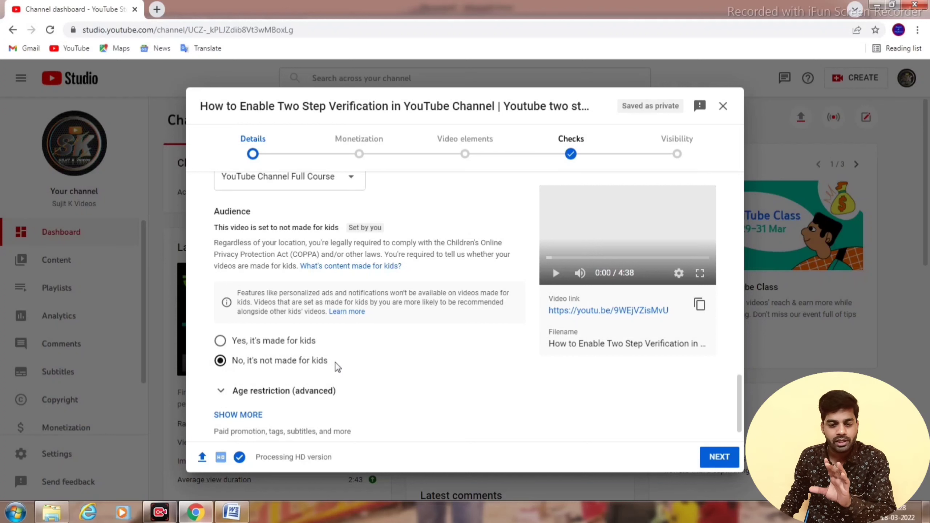
pyautogui.scroll(1, 337, 367)
pyautogui.scroll(-2, 260, 357)
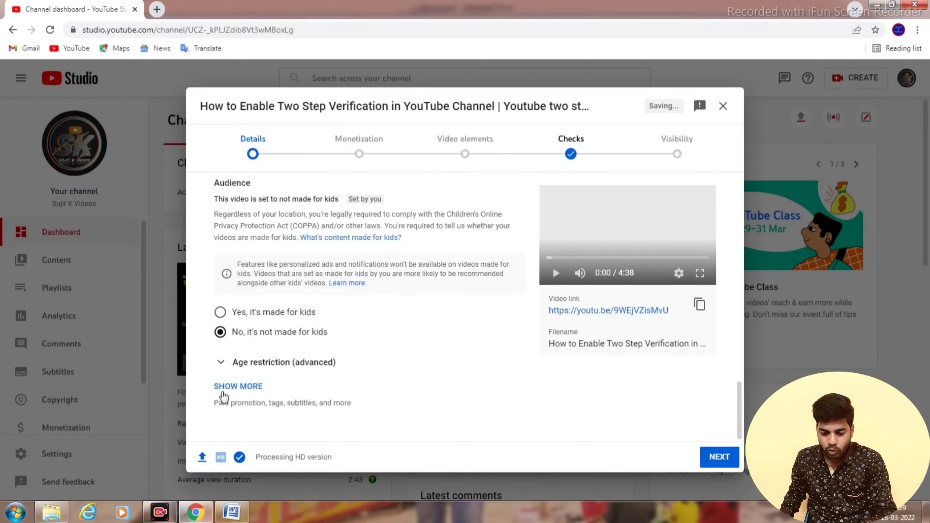
pyautogui.click(239, 388)
pyautogui.scroll(-4, 270, 380)
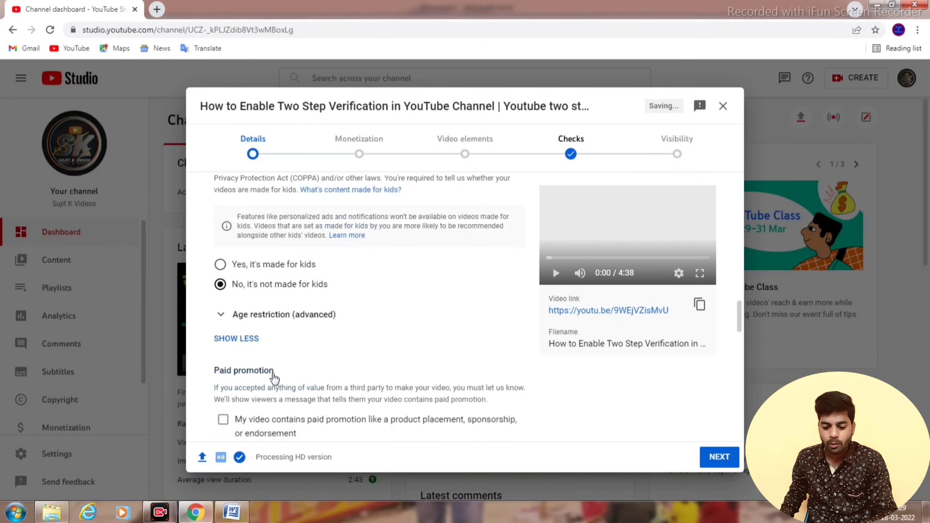
# Turn the paid promotion declaration on and back off.
pyautogui.moveTo(215, 244); pyautogui.dragTo(278, 247)
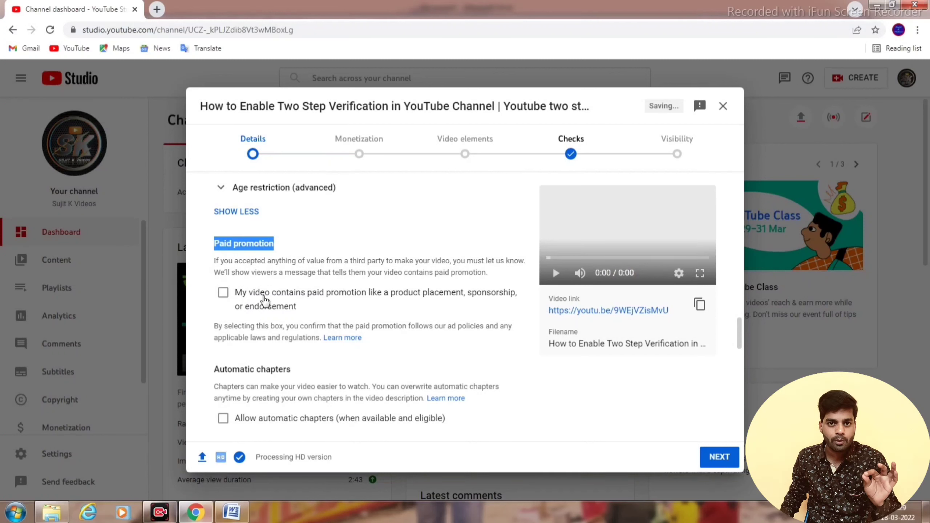
pyautogui.click(225, 296)
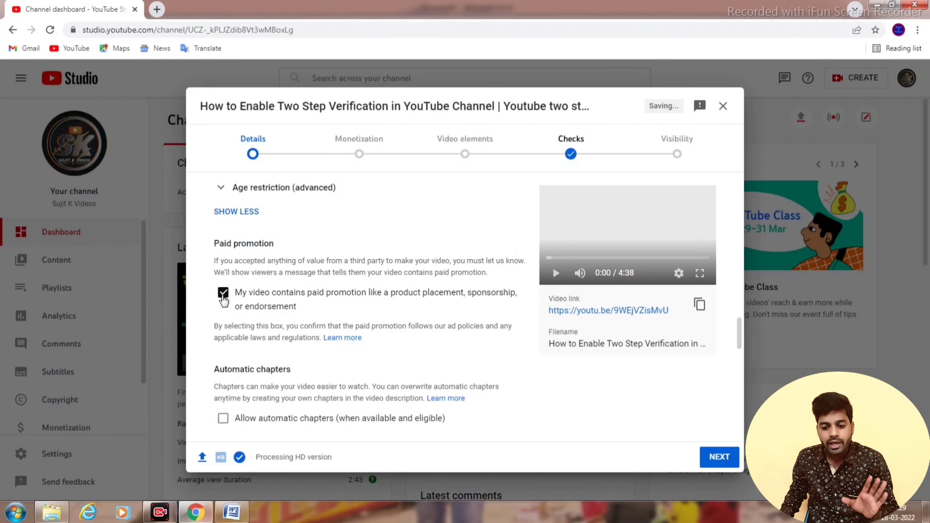
pyautogui.click(223, 295)
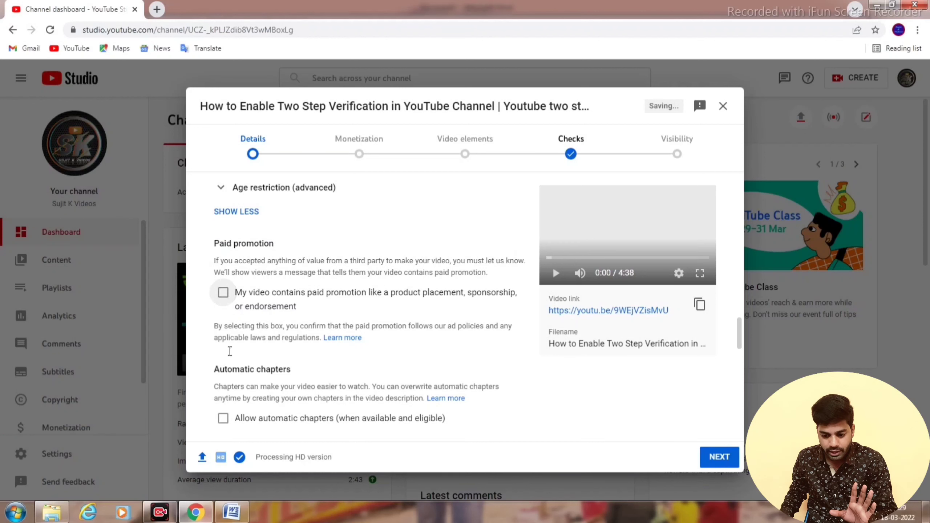
# Toggle the option allowing automatic chapters and return it to off.
pyautogui.scroll(-2, 253, 359)
pyautogui.moveTo(214, 311); pyautogui.dragTo(295, 310)
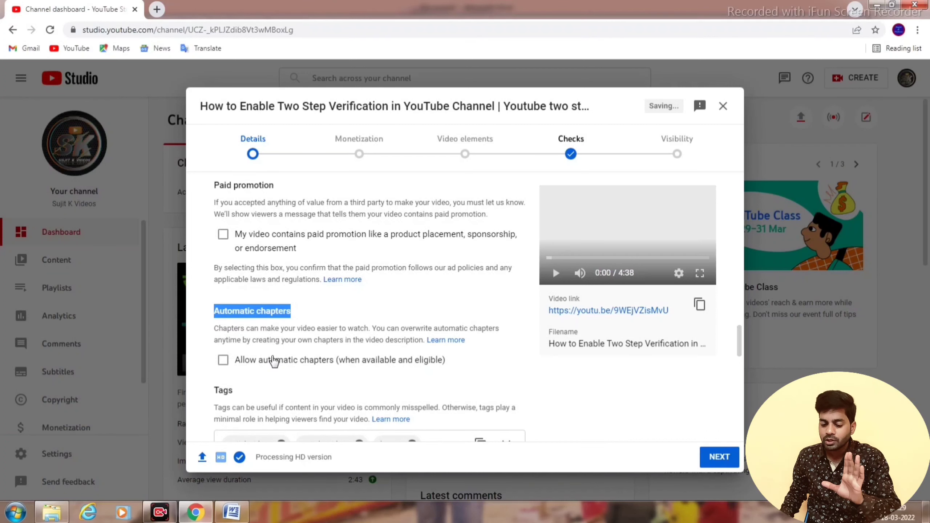
pyautogui.click(225, 362)
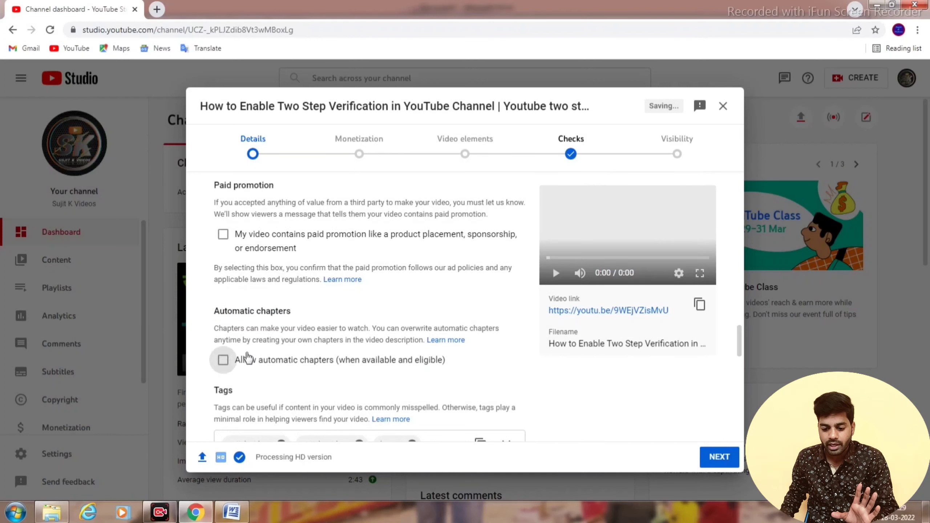
pyautogui.click(225, 361)
pyautogui.scroll(2, 286, 367)
pyautogui.scroll(-5, 287, 365)
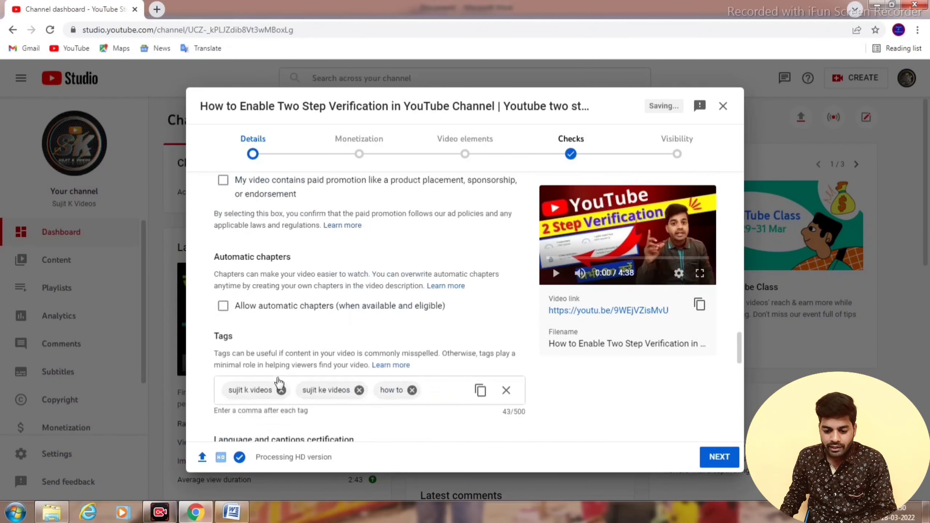
# Paste the copied two-step verification keywords into the video's tags after the existing "how to" tag.
pyautogui.moveTo(224, 273); pyautogui.dragTo(214, 276)
pyautogui.click(442, 330)
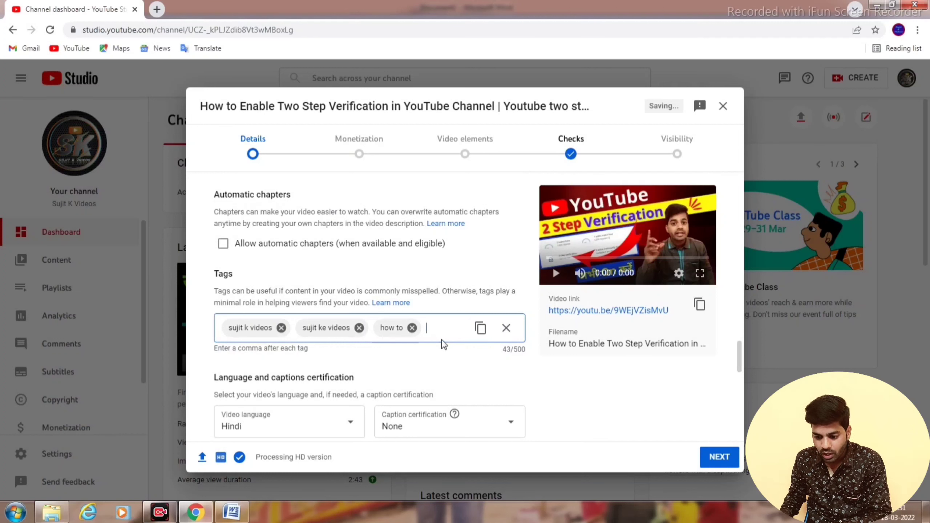
pyautogui.rightClick(435, 329)
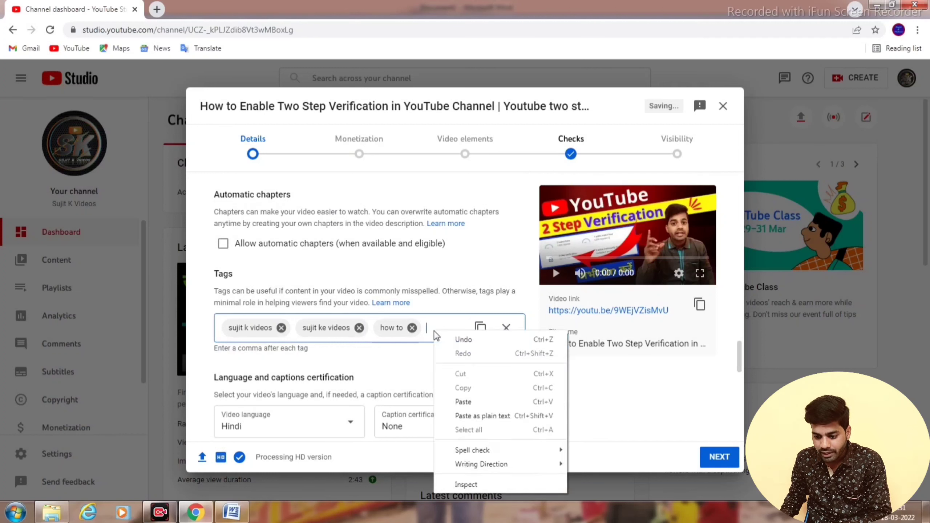
pyautogui.click(471, 406)
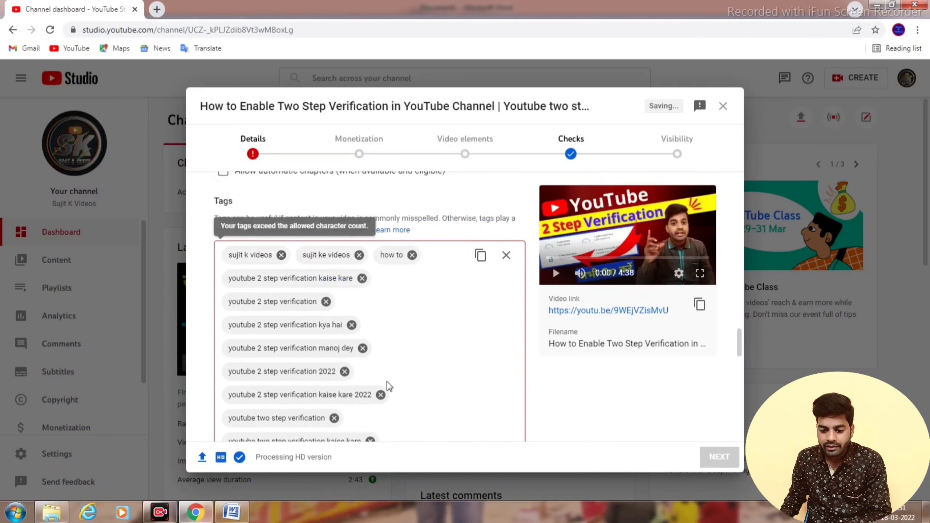
pyautogui.scroll(-7, 389, 384)
pyautogui.click(458, 318)
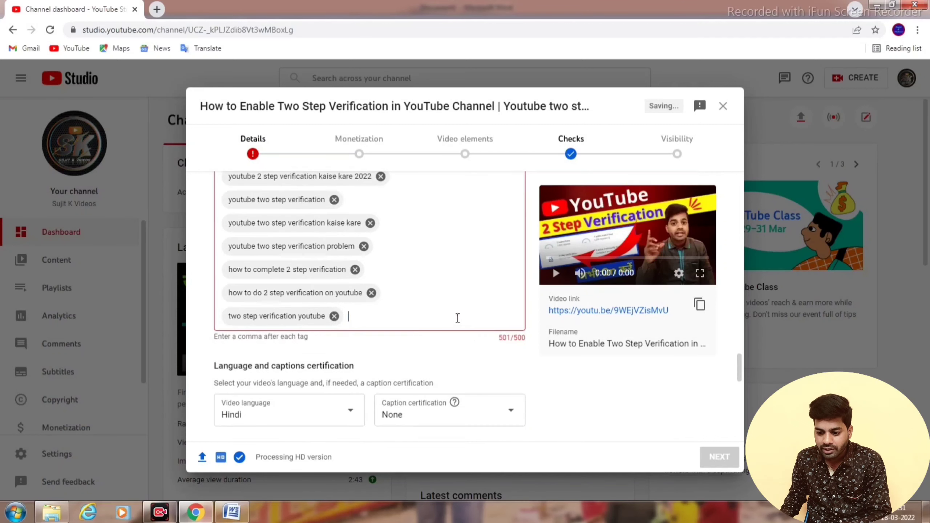
# Remove the "how to" tag to bring the tags within the allowed character count.
pyautogui.scroll(3, 403, 387)
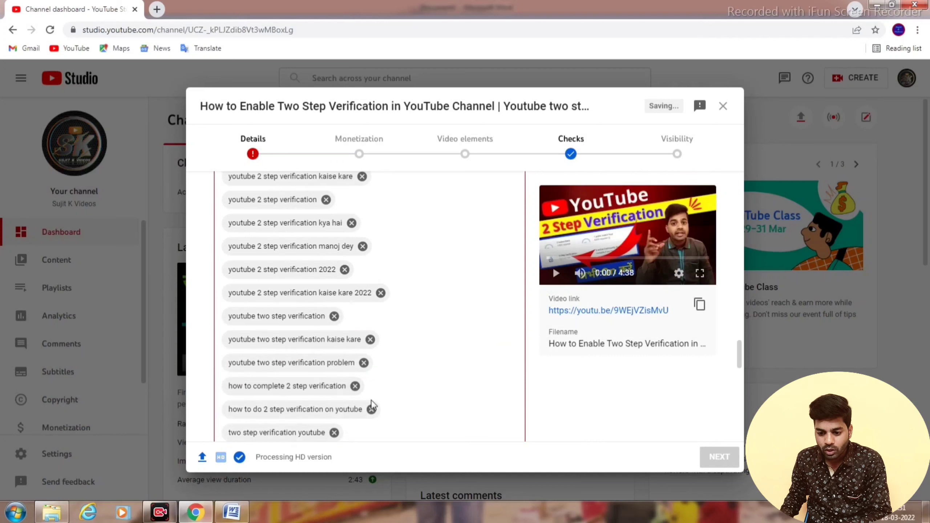
pyautogui.scroll(3, 396, 350)
pyautogui.scroll(1, 400, 351)
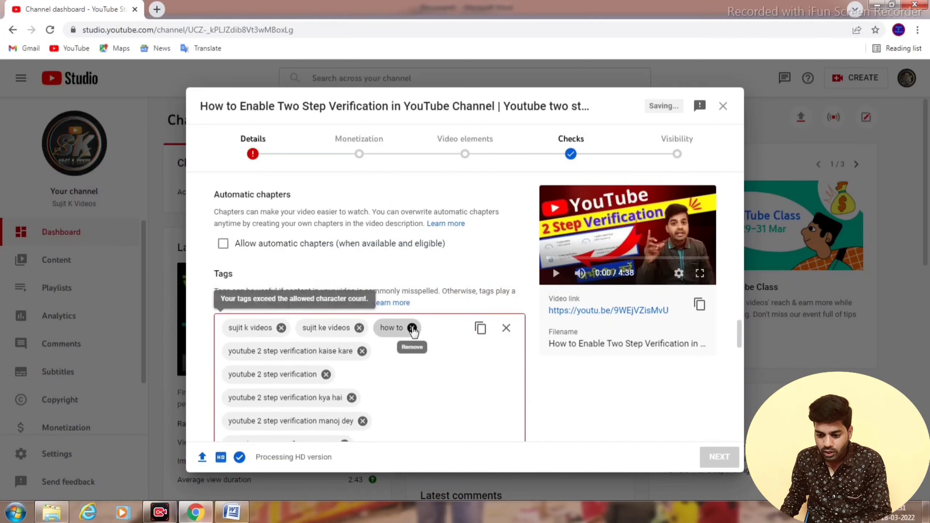
pyautogui.click(414, 327)
pyautogui.scroll(-3, 417, 341)
pyautogui.scroll(-5, 418, 341)
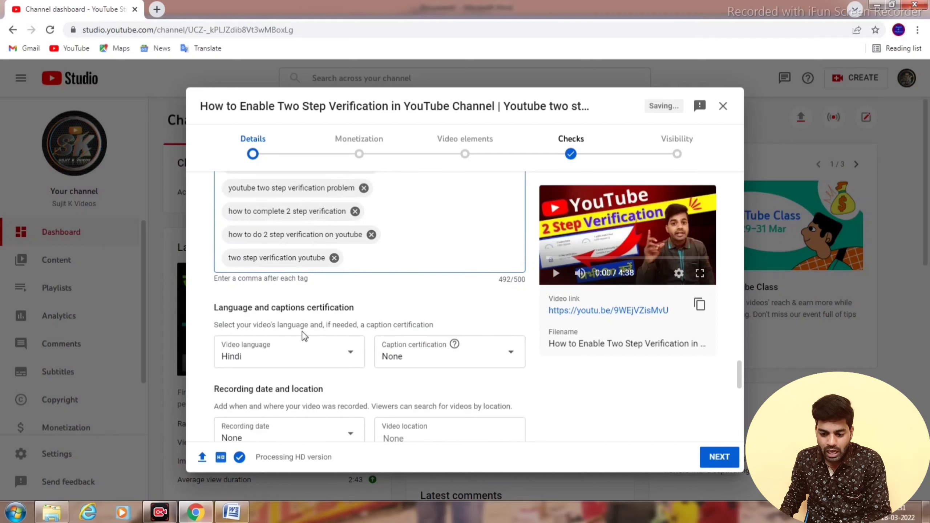
# Set the video language to Indonesian, then reopen the language choices and close them without picking another.
pyautogui.scroll(-1, 305, 333)
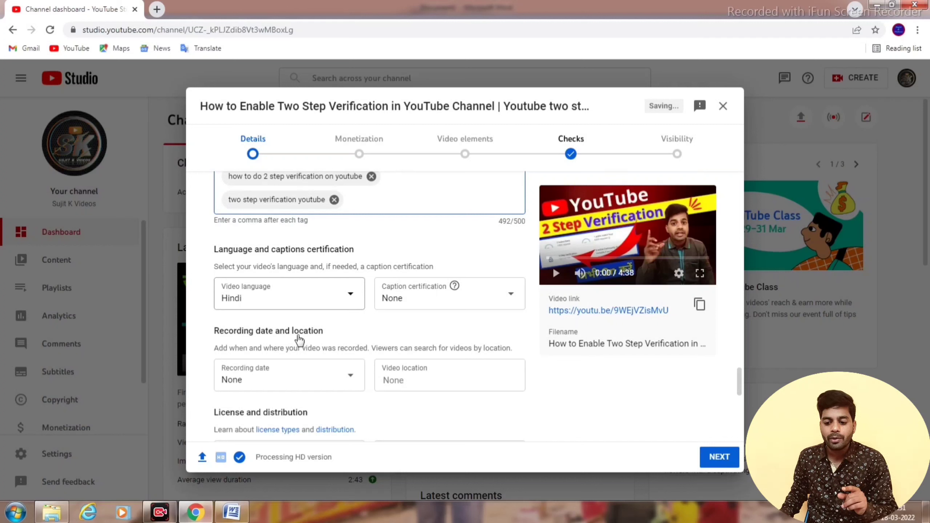
pyautogui.click(352, 297)
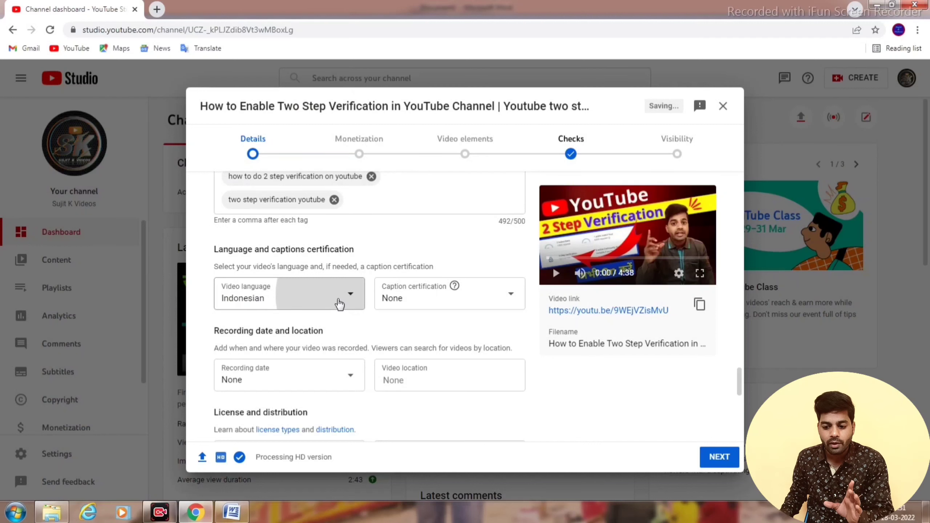
pyautogui.click(338, 299)
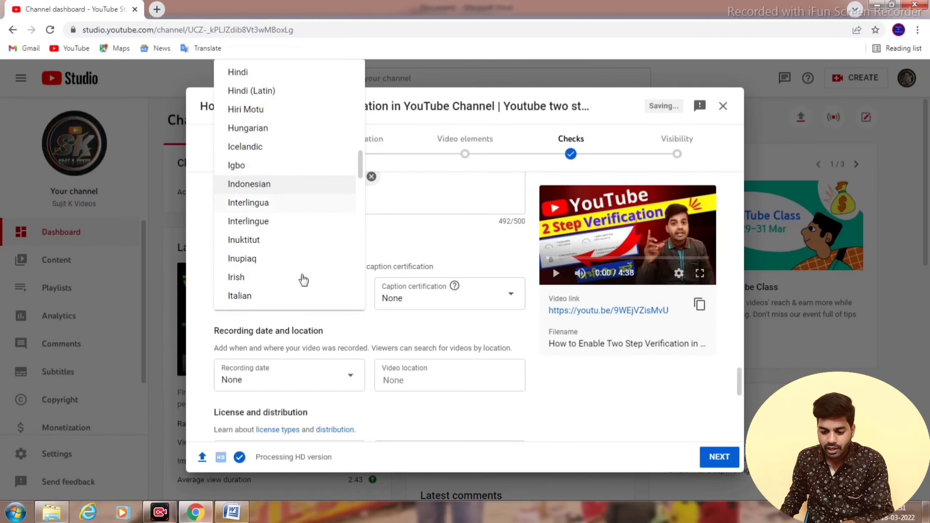
pyautogui.click(361, 319)
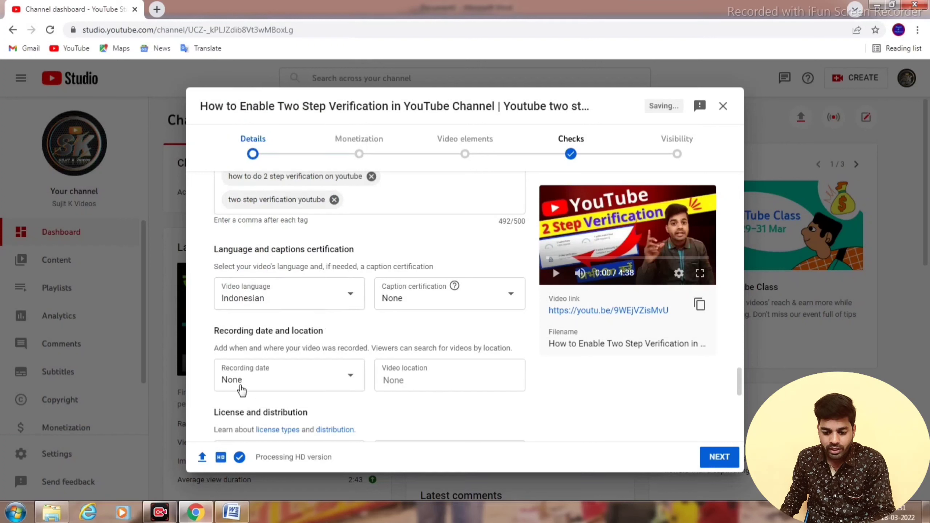
# Set the recording date to Mar 17, 2022 and place the cursor in the video location search.
pyautogui.click(351, 378)
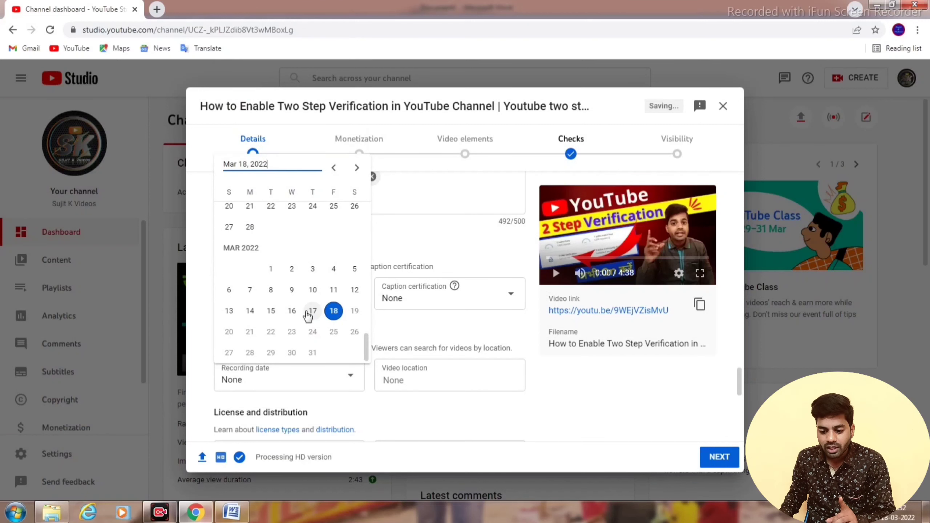
pyautogui.click(314, 311)
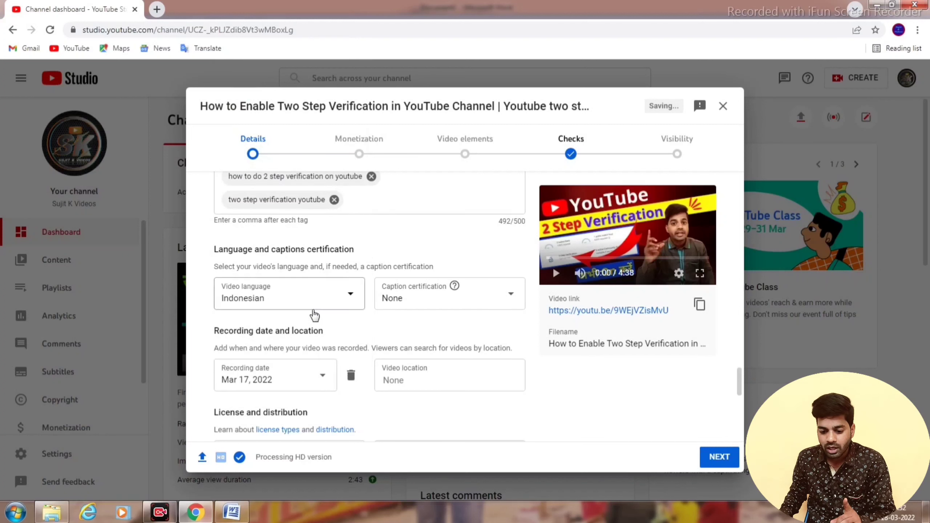
pyautogui.scroll(-2, 400, 356)
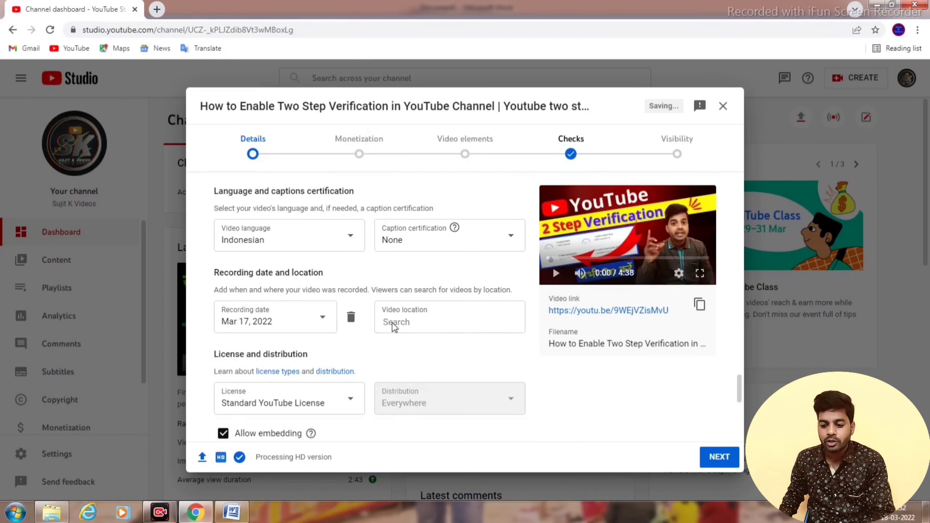
pyautogui.click(410, 320)
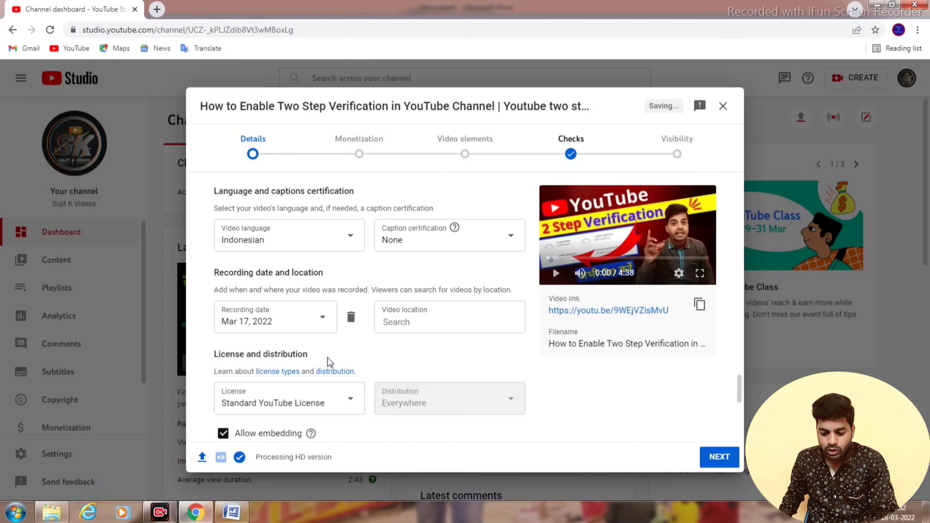
# Choose Standard YouTube License as the video's license.
pyautogui.scroll(-3, 329, 362)
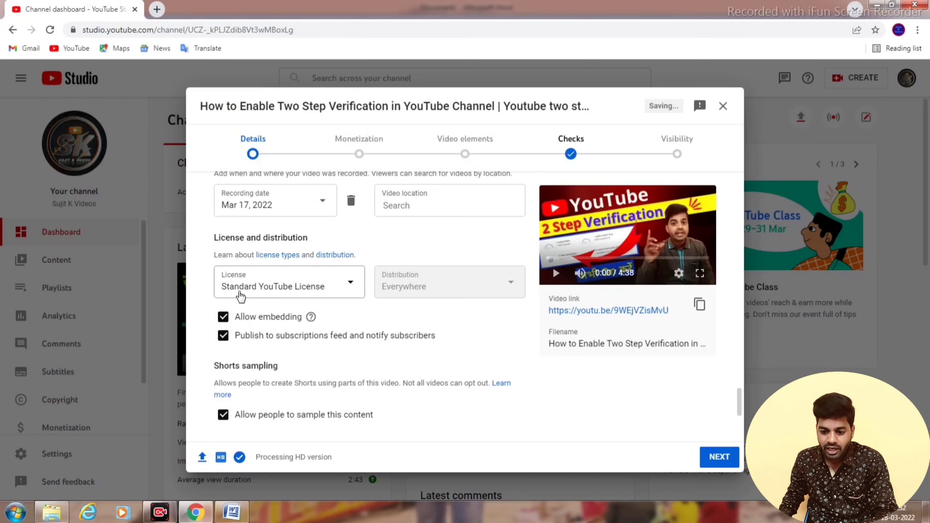
pyautogui.click(348, 286)
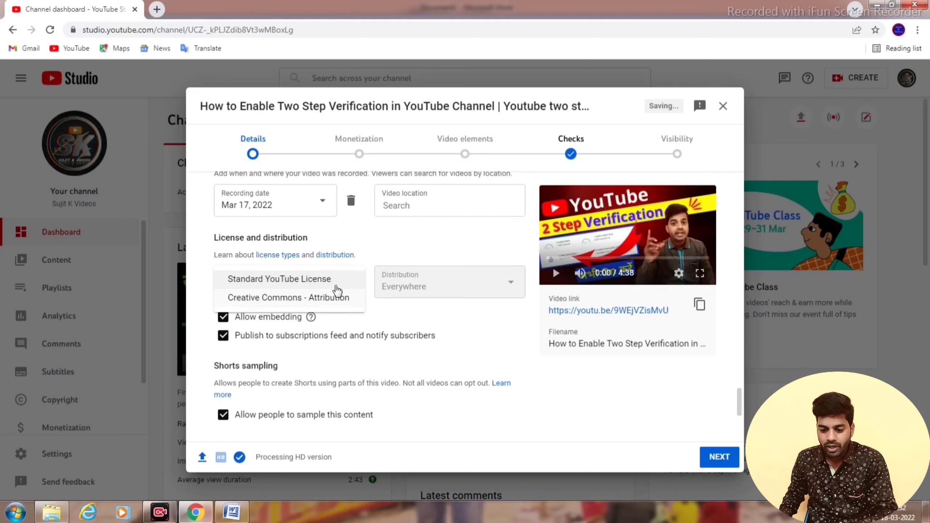
pyautogui.click(292, 281)
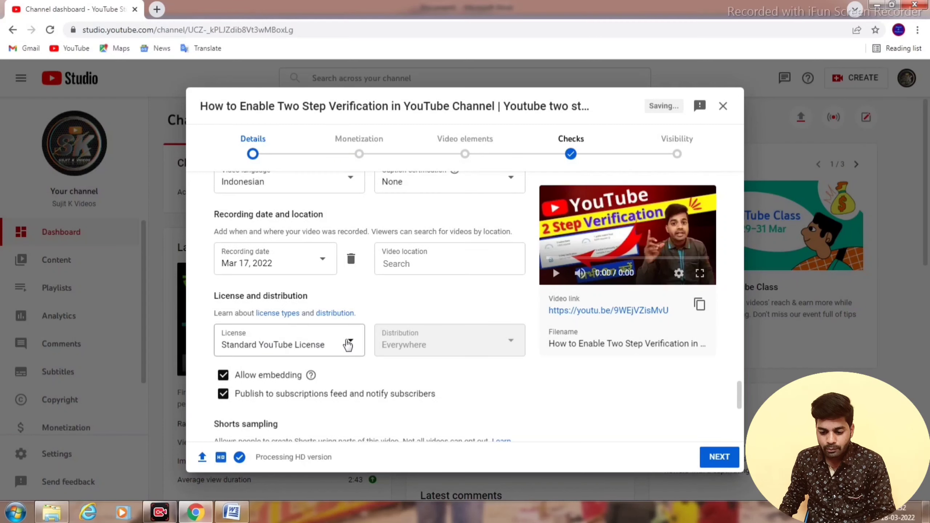
# Choose Science & Technology as the video's category.
pyautogui.scroll(-4, 348, 344)
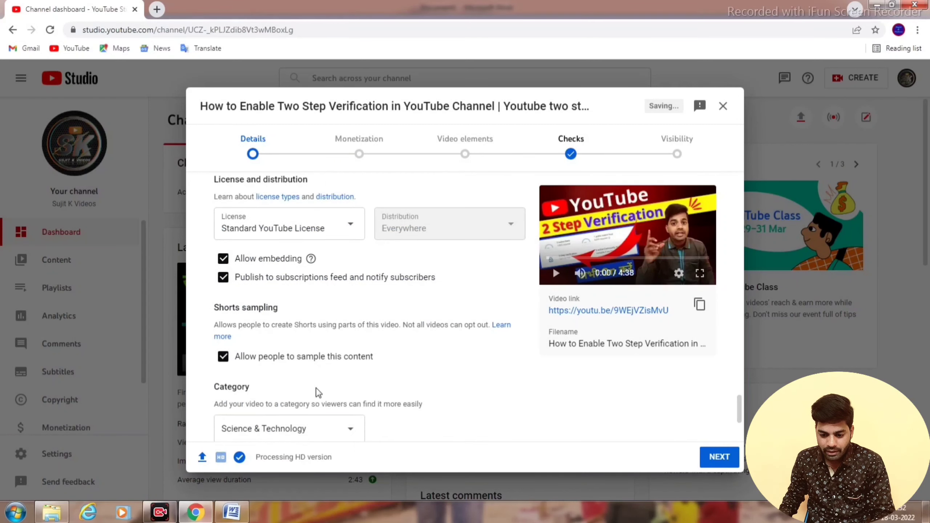
pyautogui.scroll(-1, 318, 389)
pyautogui.scroll(-2, 235, 341)
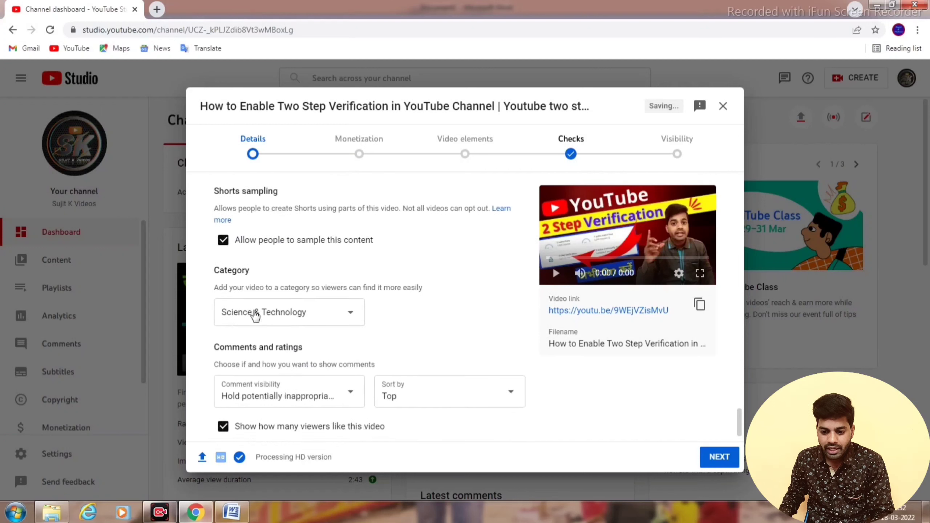
pyautogui.click(349, 313)
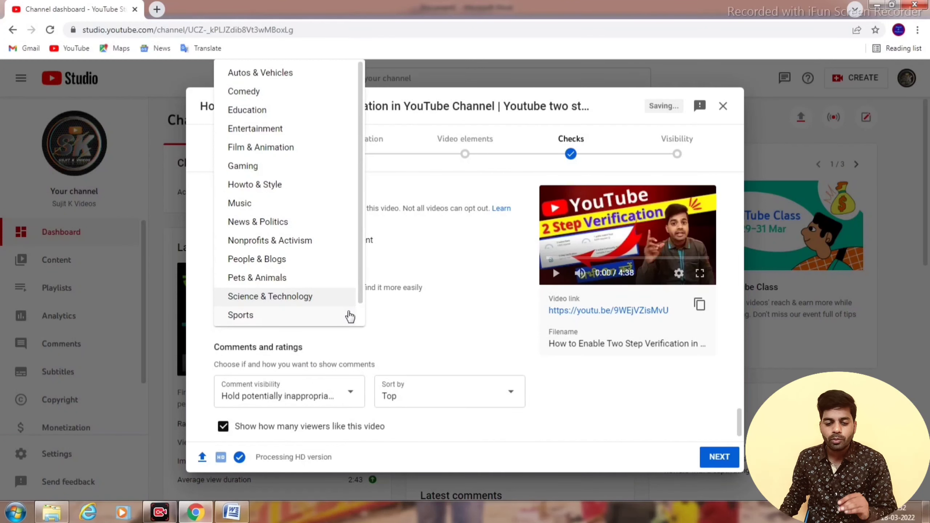
pyautogui.click(287, 297)
pyautogui.scroll(-1, 330, 344)
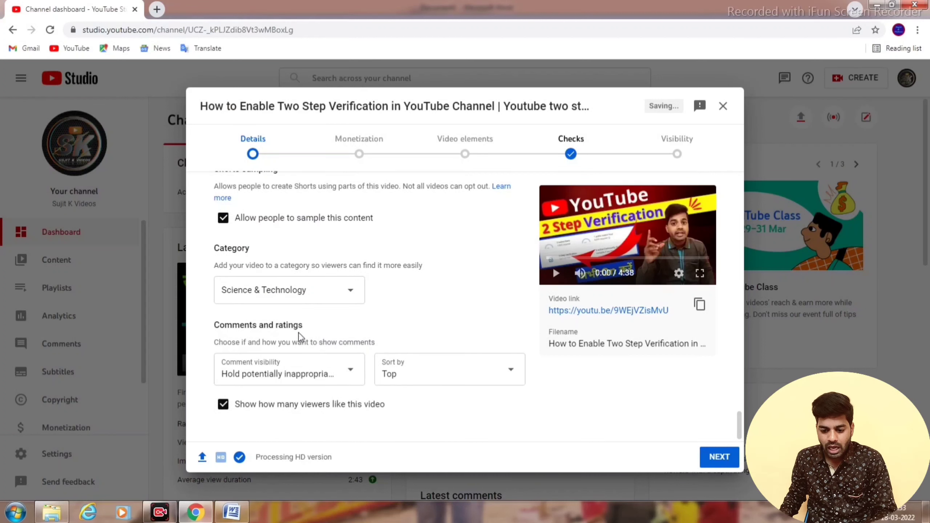
# Look through the comment visibility options and turn the display of viewer likes off and back on.
pyautogui.moveTo(226, 326); pyautogui.dragTo(347, 324)
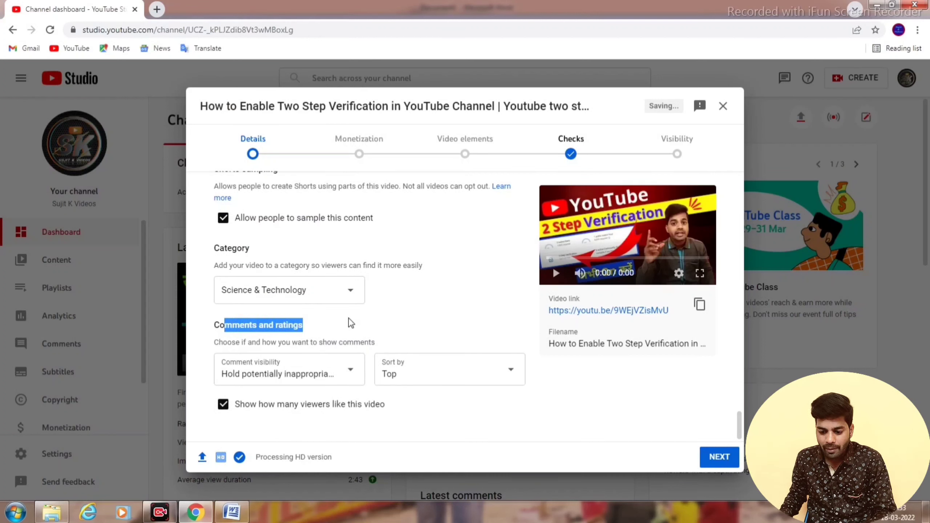
pyautogui.click(350, 377)
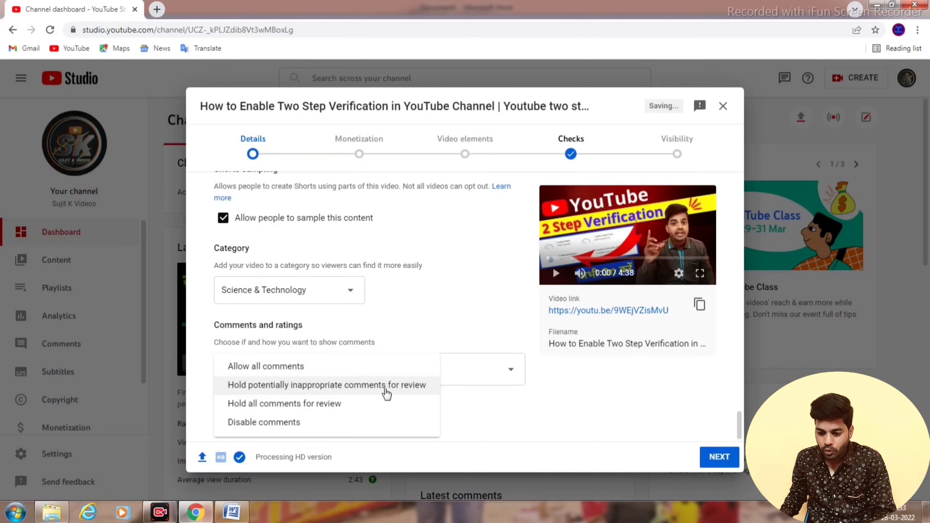
pyautogui.click(407, 335)
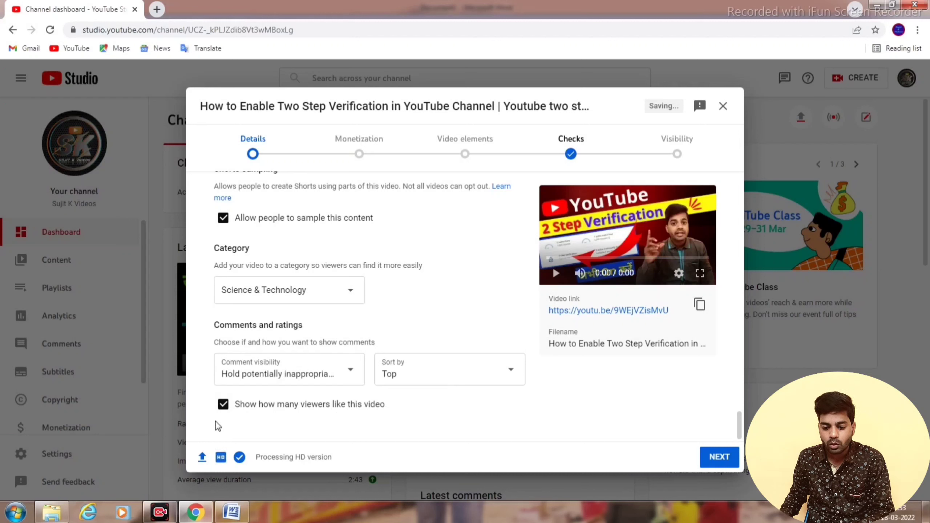
pyautogui.click(224, 405)
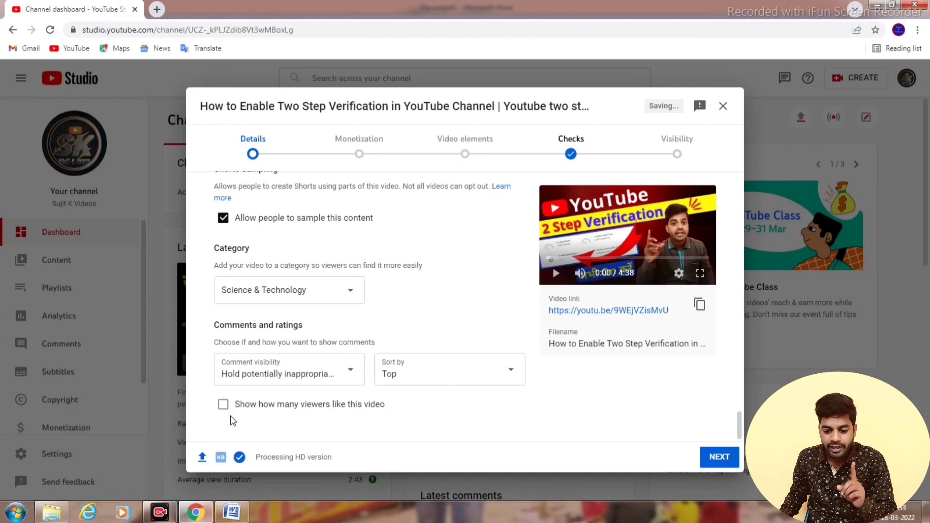
pyautogui.click(224, 405)
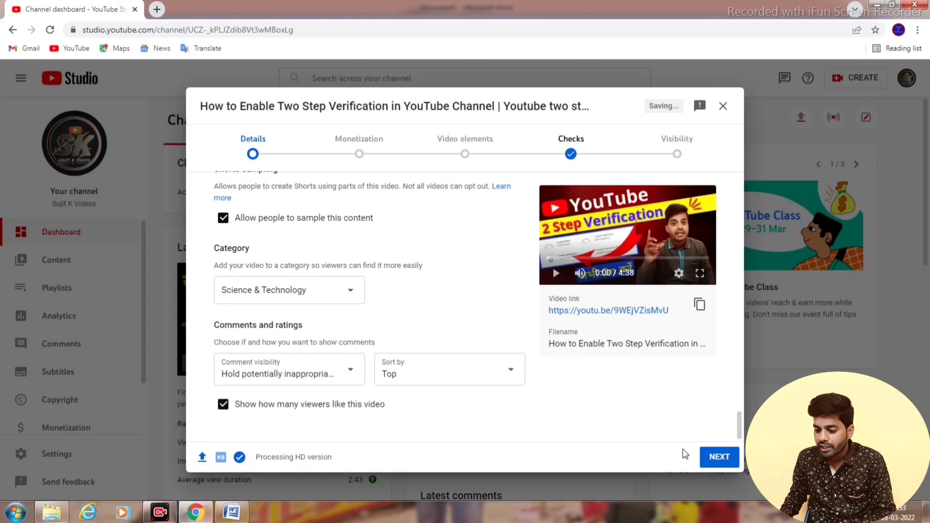
# Proceed to the Monetization stage and turn monetization on for the video.
pyautogui.click(720, 457)
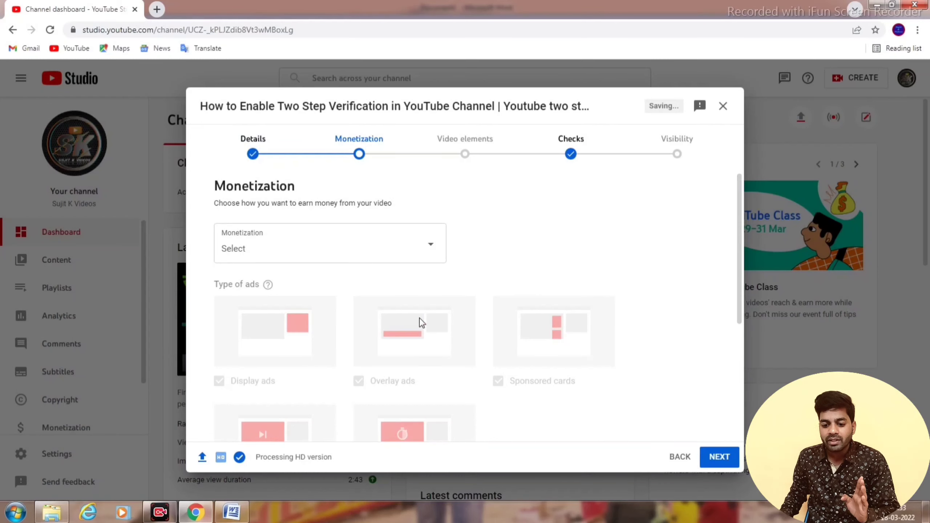
pyautogui.click(430, 255)
pyautogui.click(234, 242)
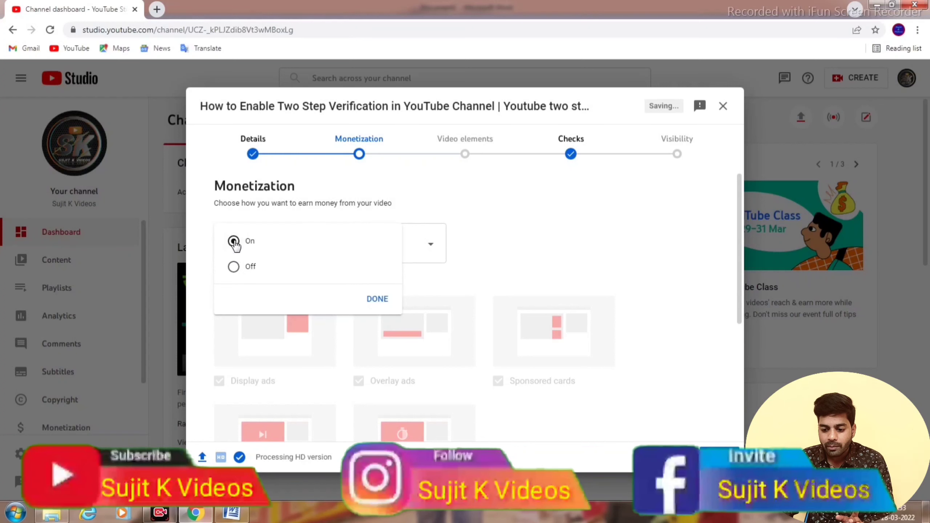
pyautogui.click(381, 303)
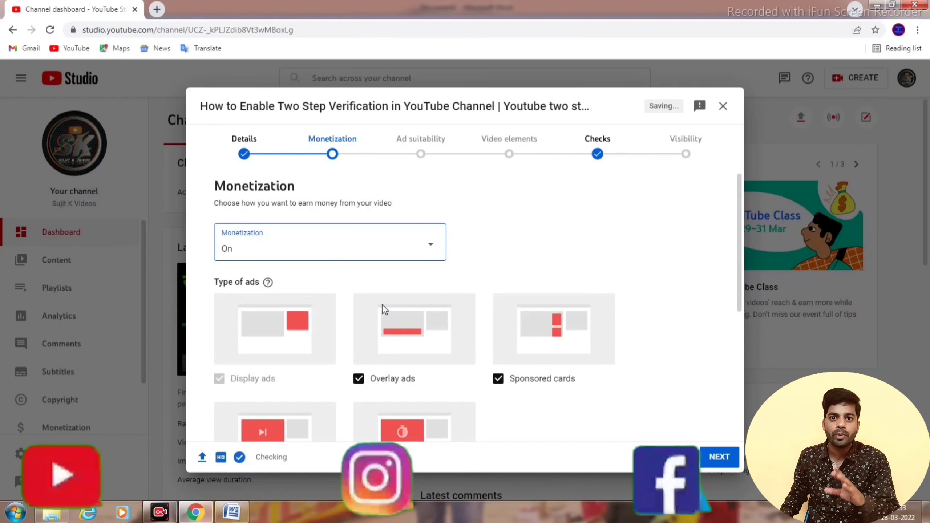
# Rate the video's ad suitability as containing none of the listed sensitive content categories and submit the rating.
pyautogui.click(713, 456)
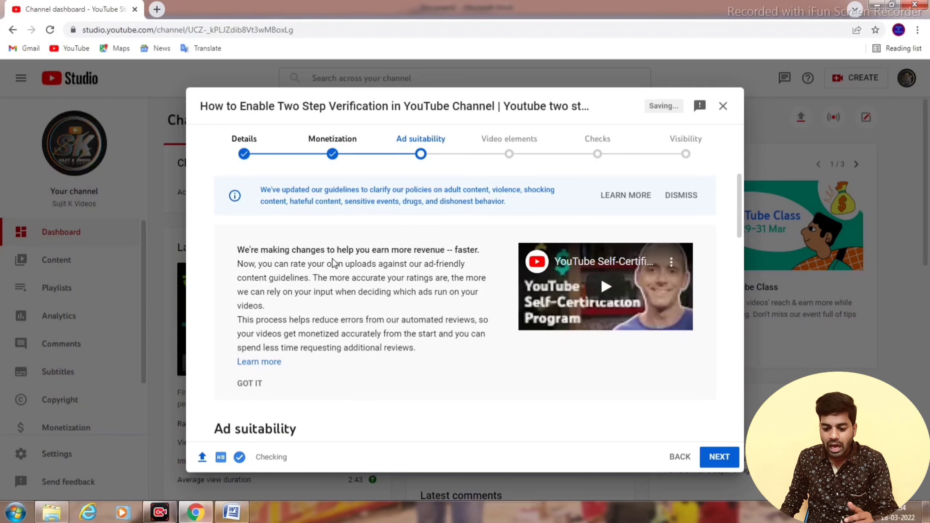
pyautogui.scroll(-5, 333, 268)
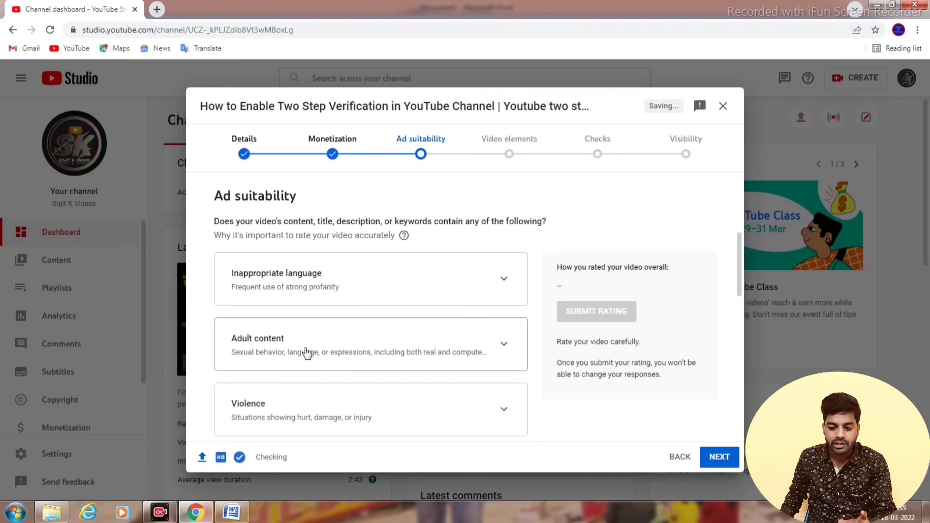
pyautogui.scroll(-2, 297, 386)
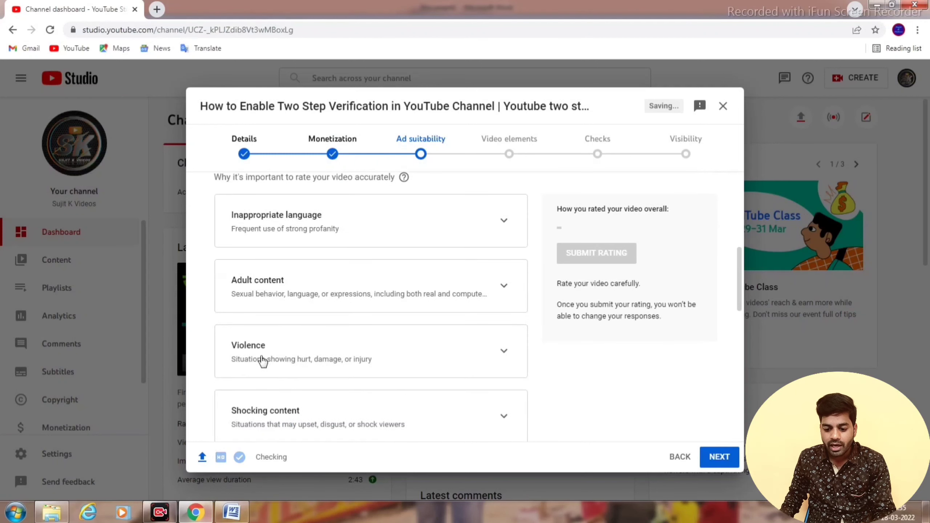
pyautogui.scroll(-4, 306, 353)
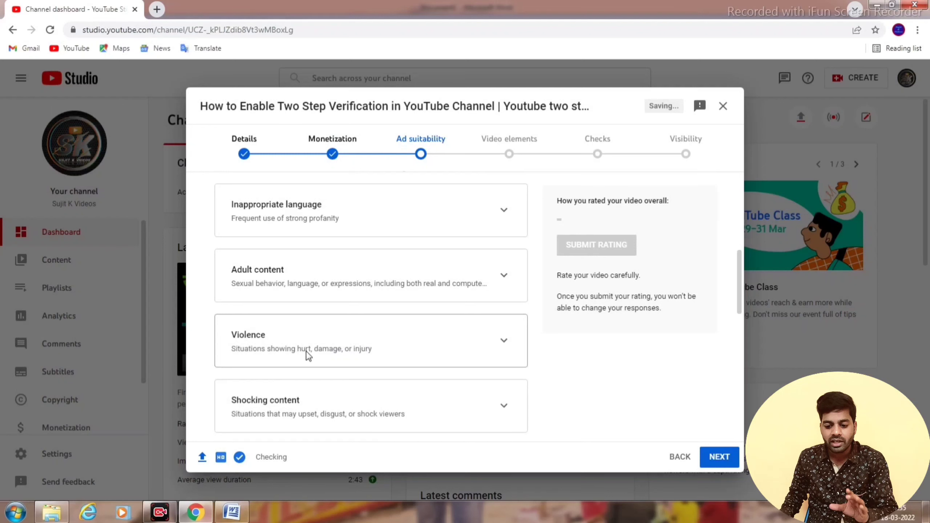
pyautogui.scroll(-8, 306, 354)
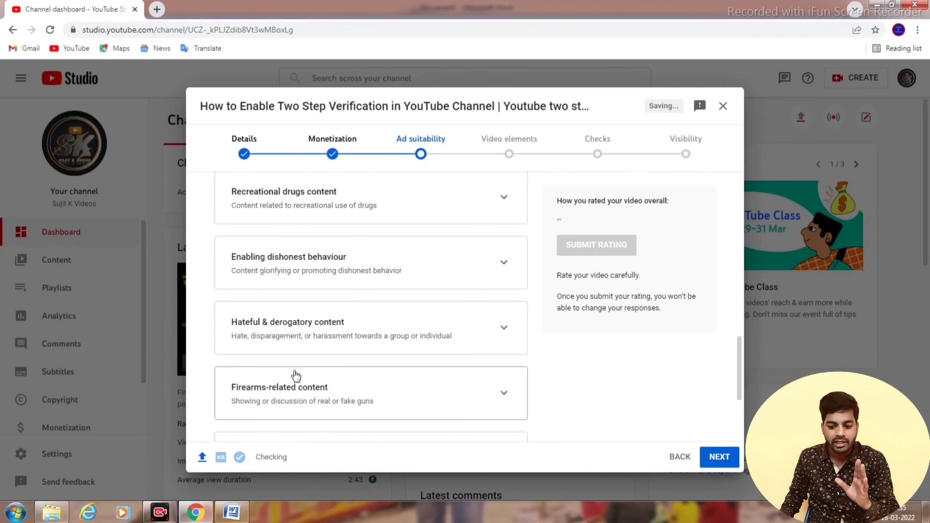
pyautogui.scroll(-5, 296, 376)
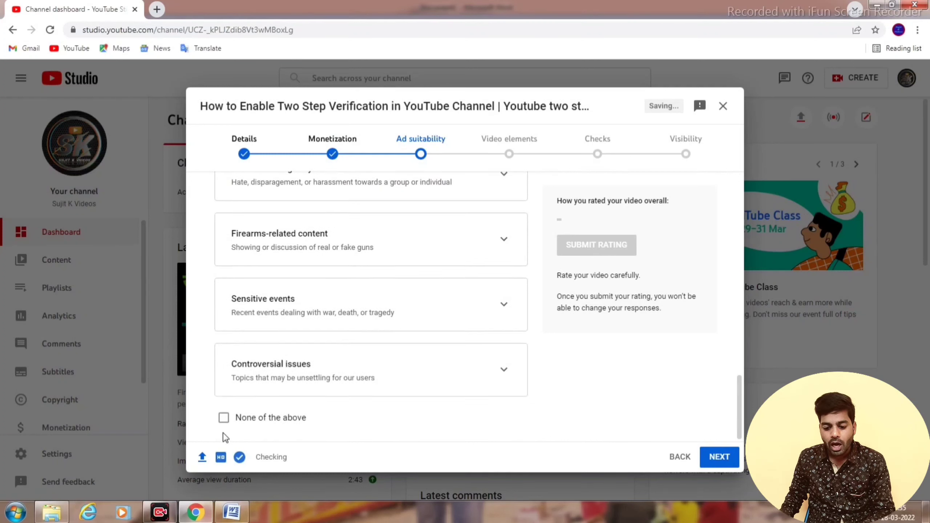
pyautogui.click(224, 418)
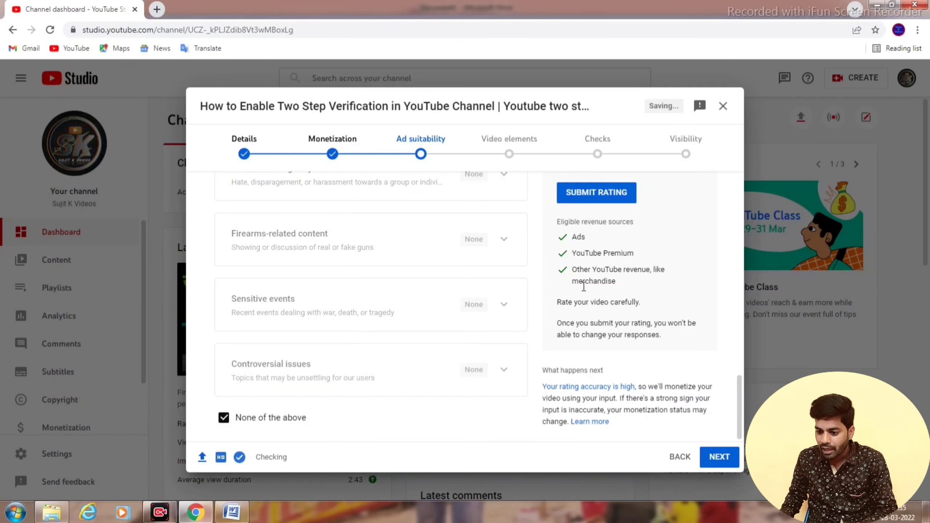
pyautogui.scroll(3, 586, 278)
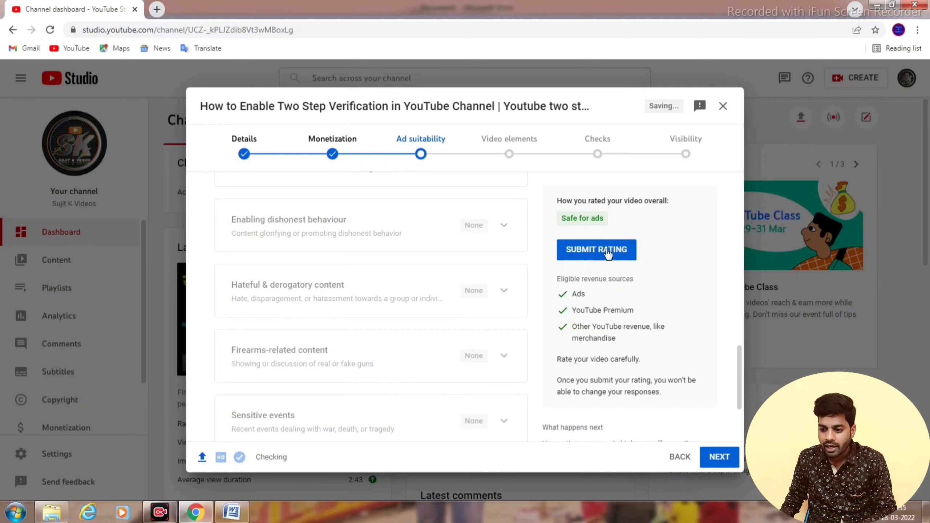
pyautogui.click(589, 256)
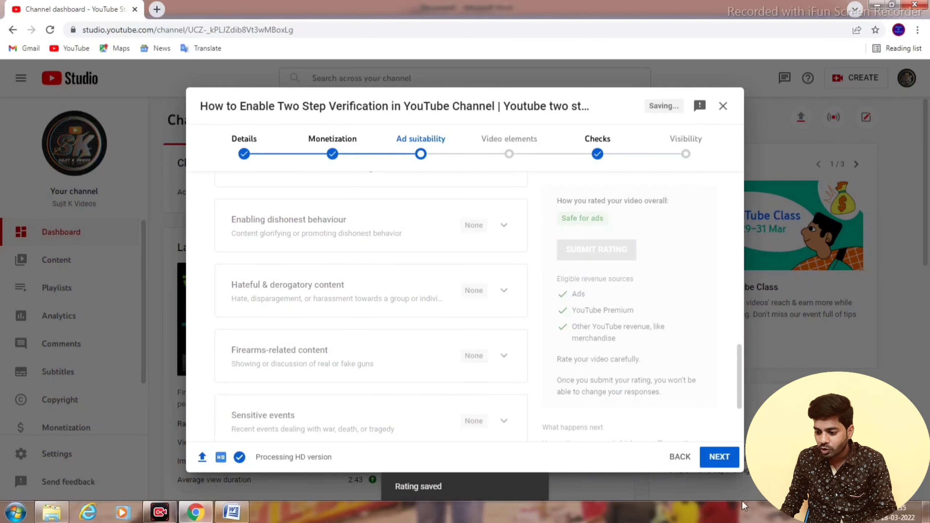
# Continue past the video elements and the copyright and ad suitability checks to the Visibility stage.
pyautogui.click(720, 457)
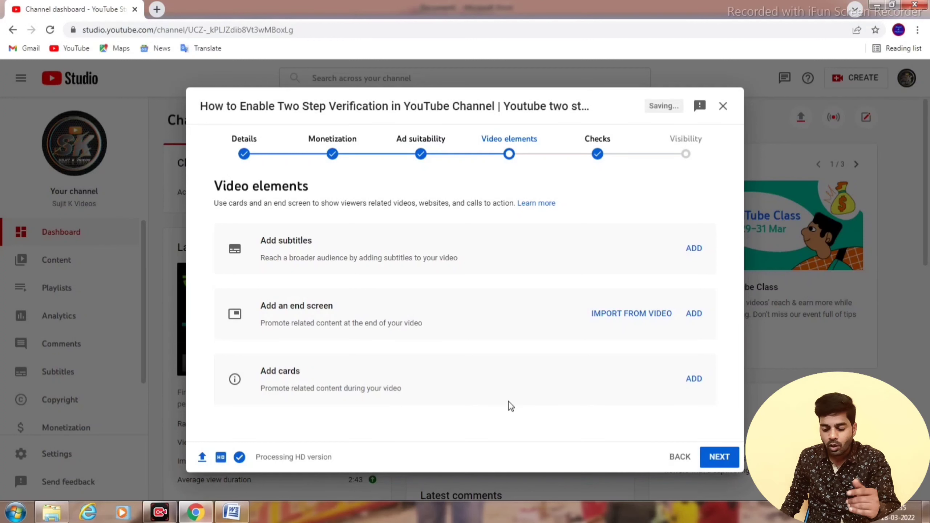
pyautogui.click(717, 457)
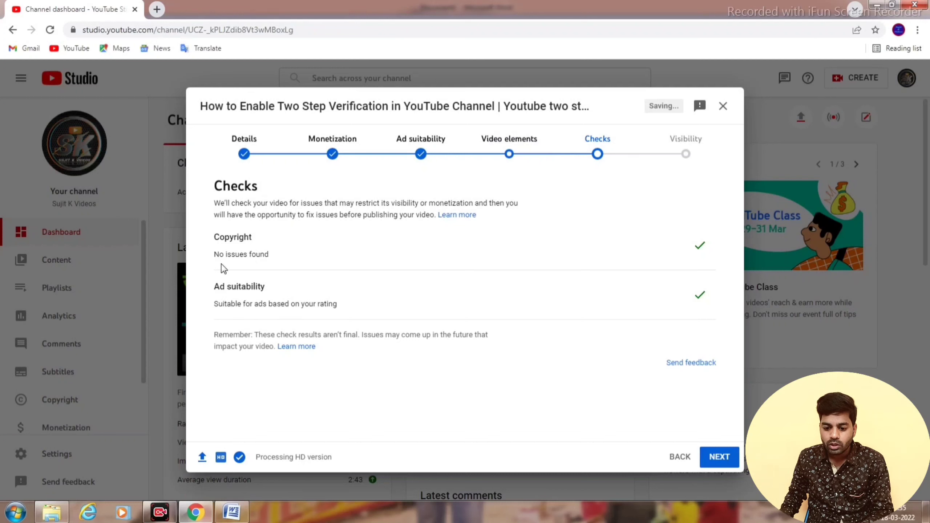
pyautogui.moveTo(270, 255); pyautogui.dragTo(215, 255)
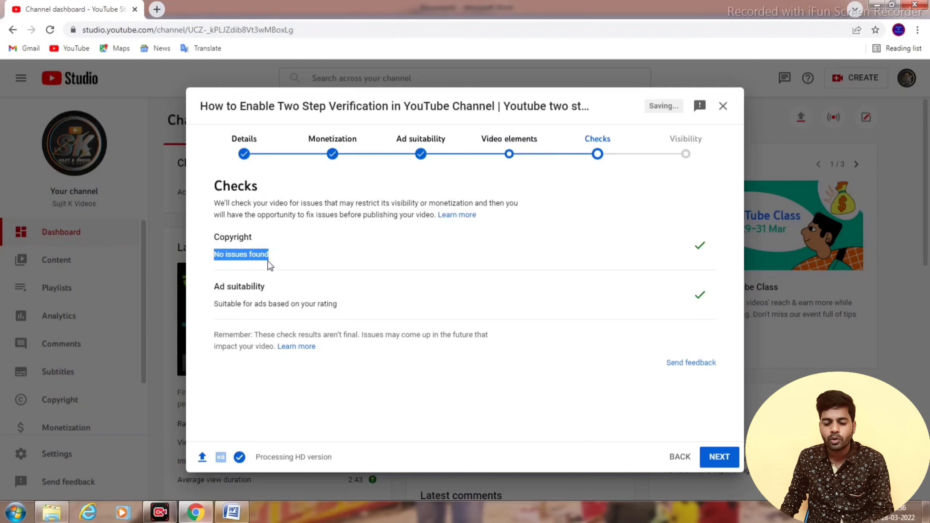
pyautogui.click(283, 260)
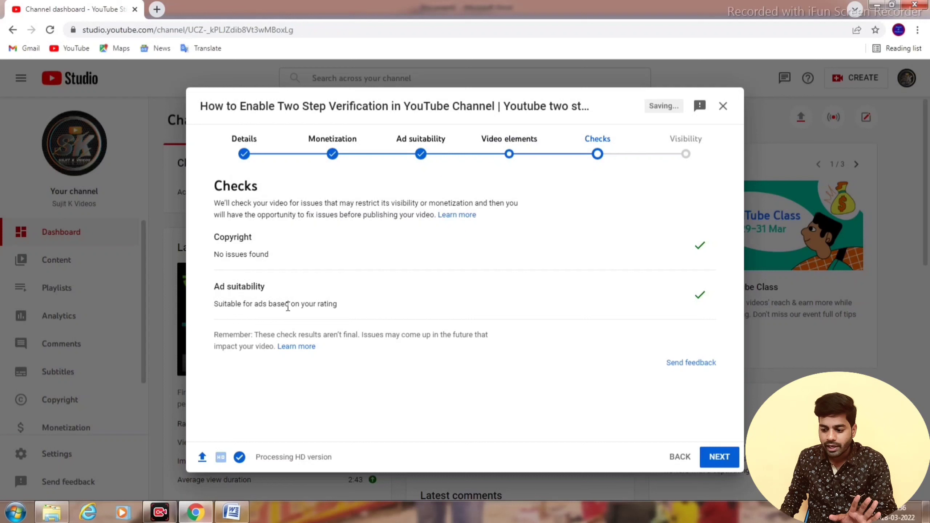
pyautogui.click(718, 456)
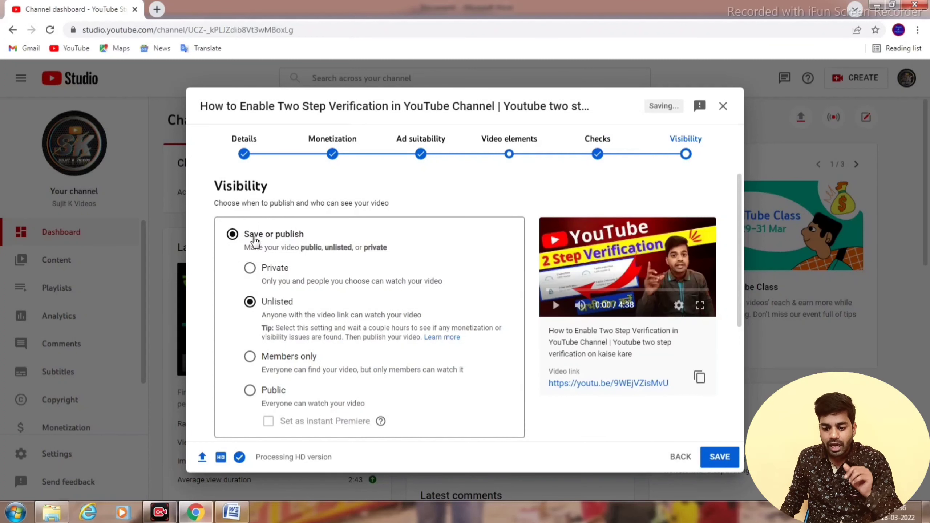
# Try the Private, Unlisted, Members only and Public visibility options in turn.
pyautogui.click(250, 271)
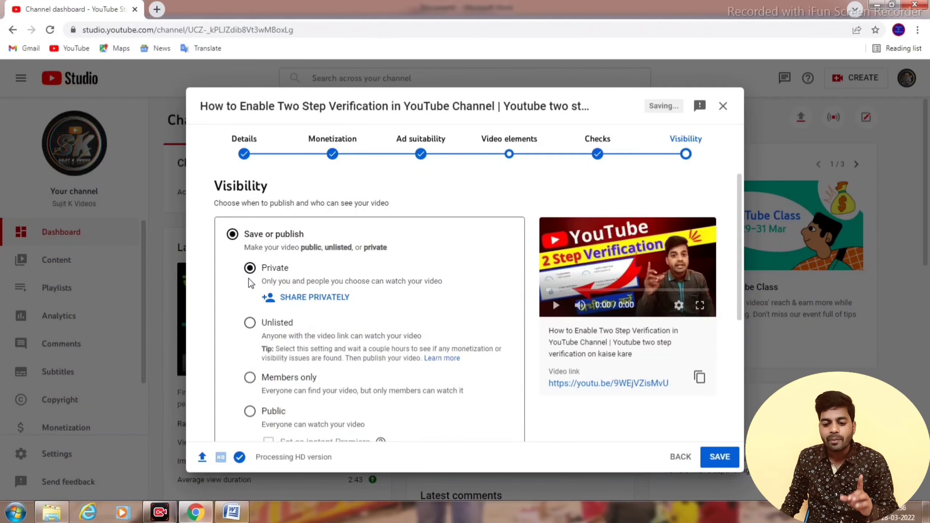
pyautogui.click(250, 326)
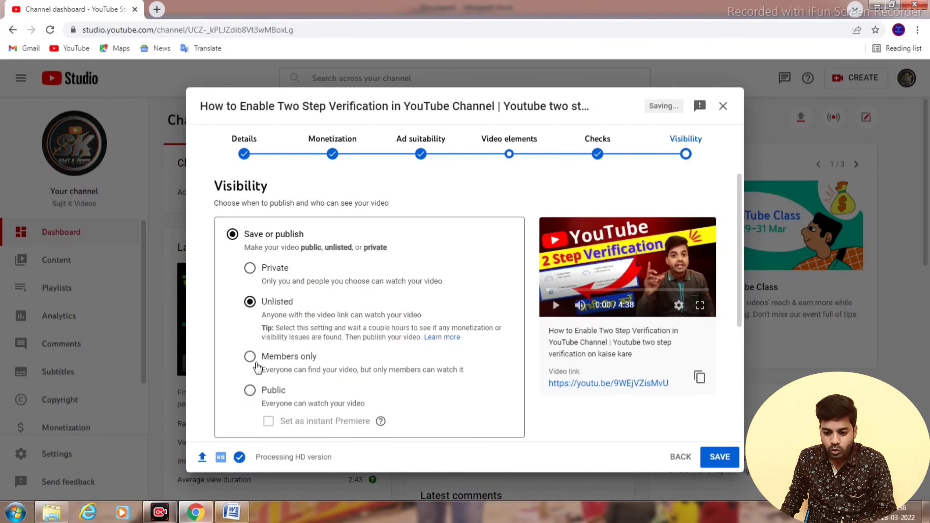
pyautogui.click(272, 374)
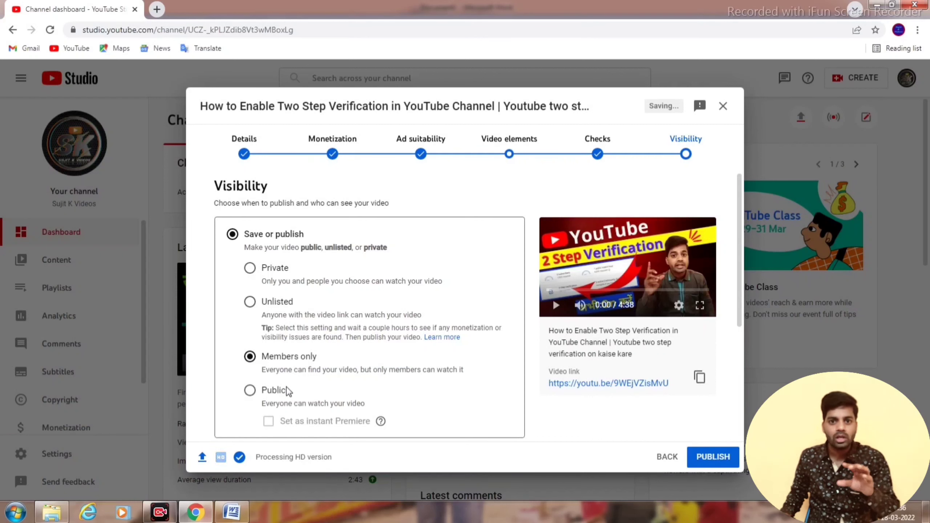
pyautogui.click(287, 391)
pyautogui.scroll(-3, 287, 391)
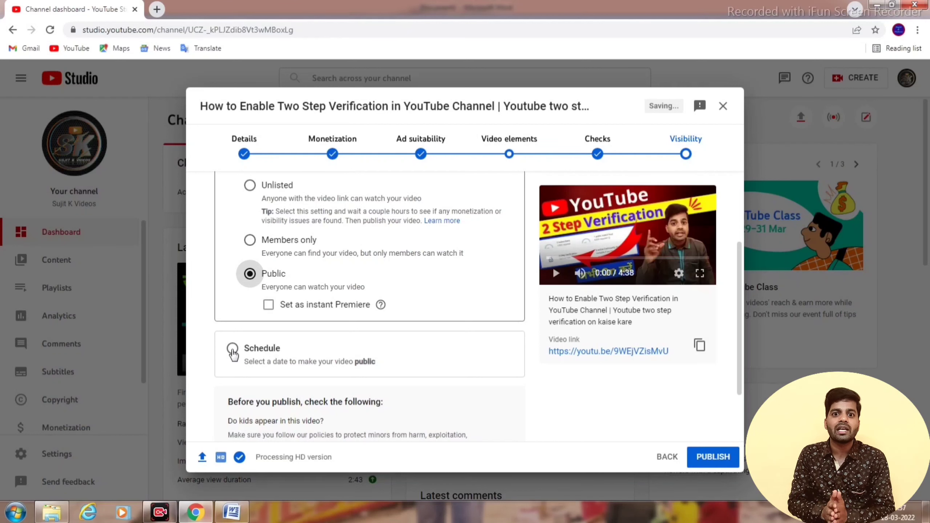
pyautogui.scroll(2, 234, 354)
pyautogui.scroll(-2, 235, 383)
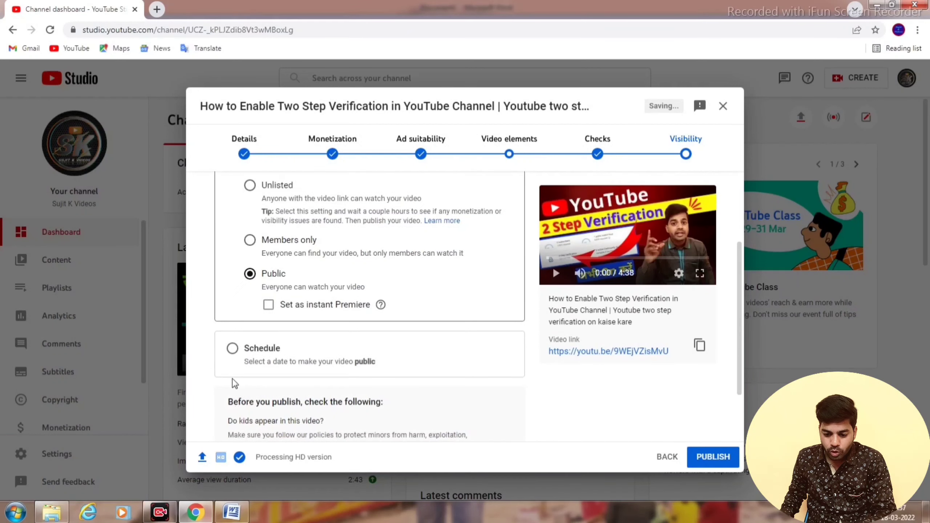
# Try scheduling the video's publication and look through the date and time choices.
pyautogui.click(251, 352)
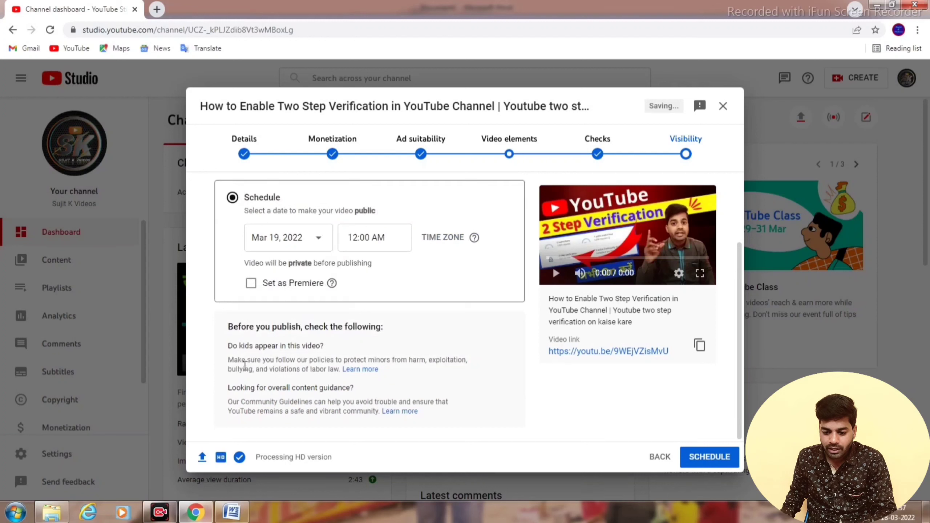
pyautogui.click(318, 238)
pyautogui.click(387, 349)
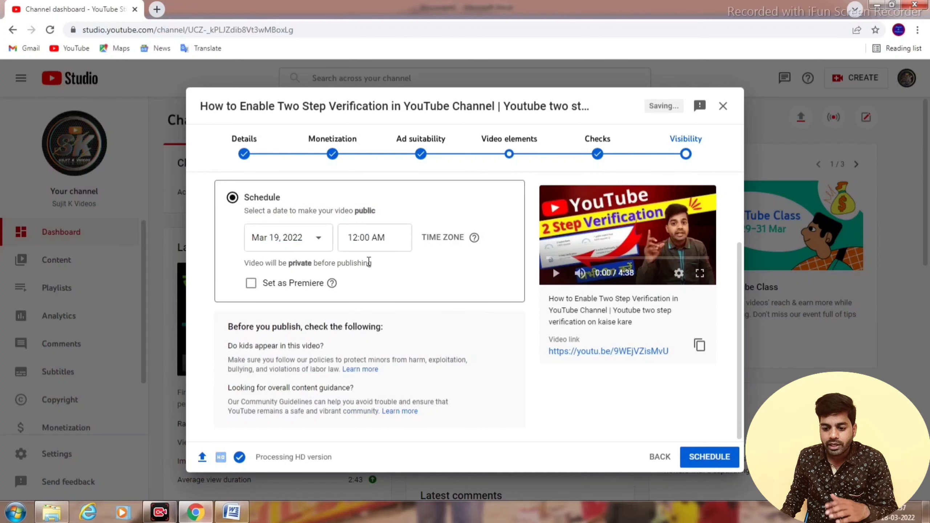
pyautogui.click(374, 238)
pyautogui.scroll(-15, 372, 324)
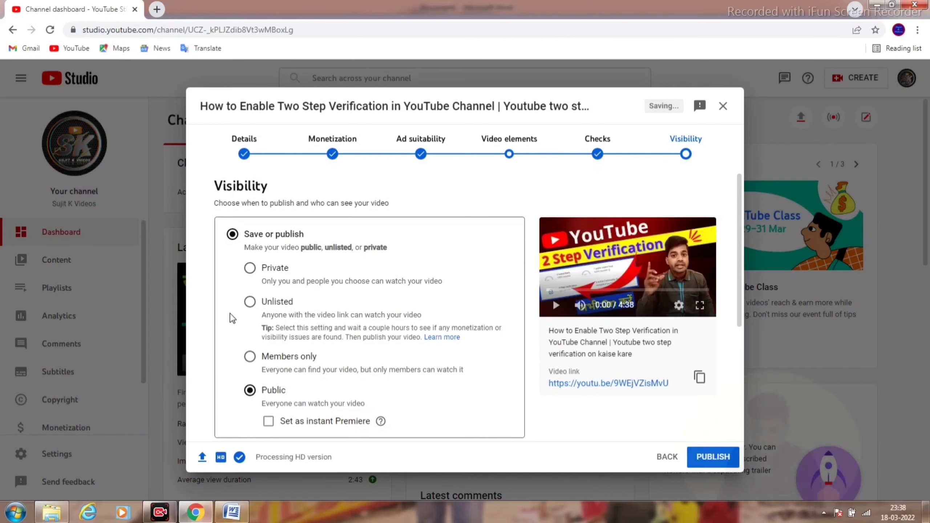
# Save the video with Unlisted visibility and open its details page from the channel content.
pyautogui.click(252, 306)
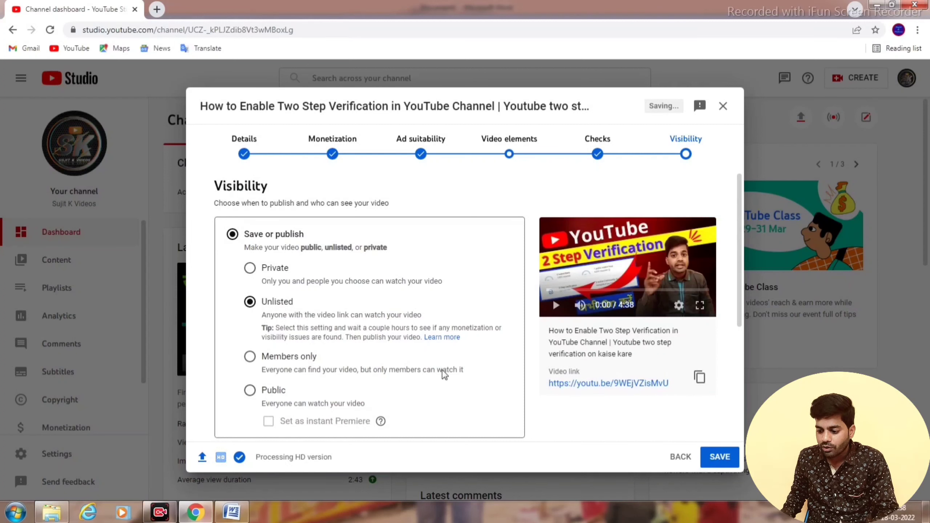
pyautogui.click(720, 458)
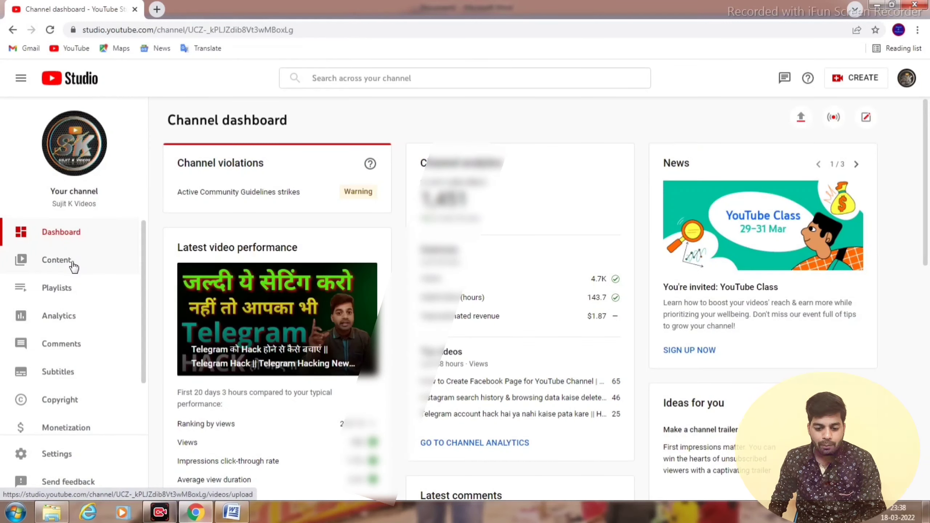
pyautogui.click(70, 266)
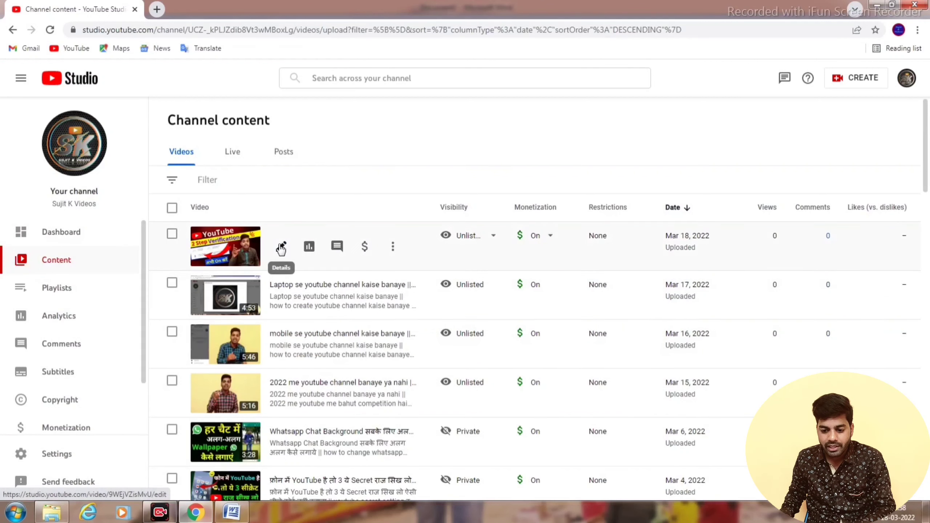
pyautogui.click(280, 247)
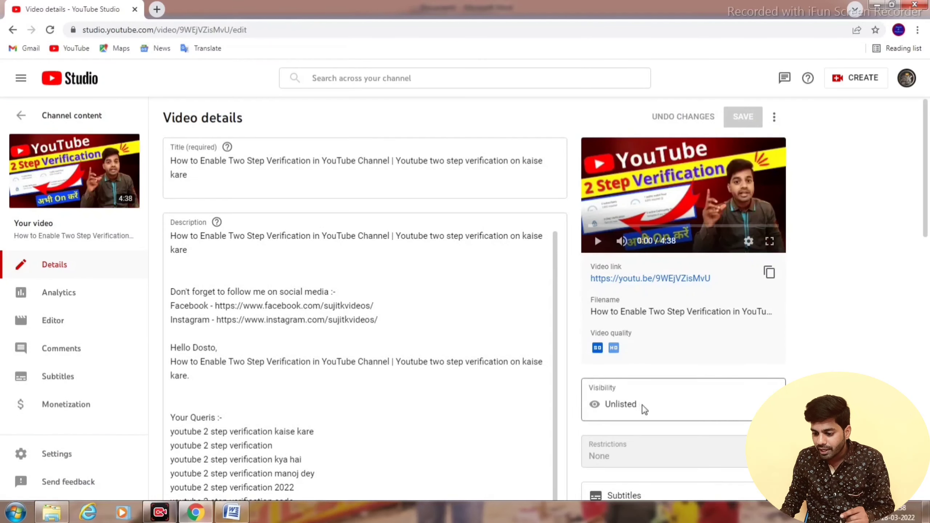
# Add an end screen with two video elements and move the Most recent upload element to the upper right of the frame.
pyautogui.scroll(-1, 652, 432)
pyautogui.scroll(-2, 718, 414)
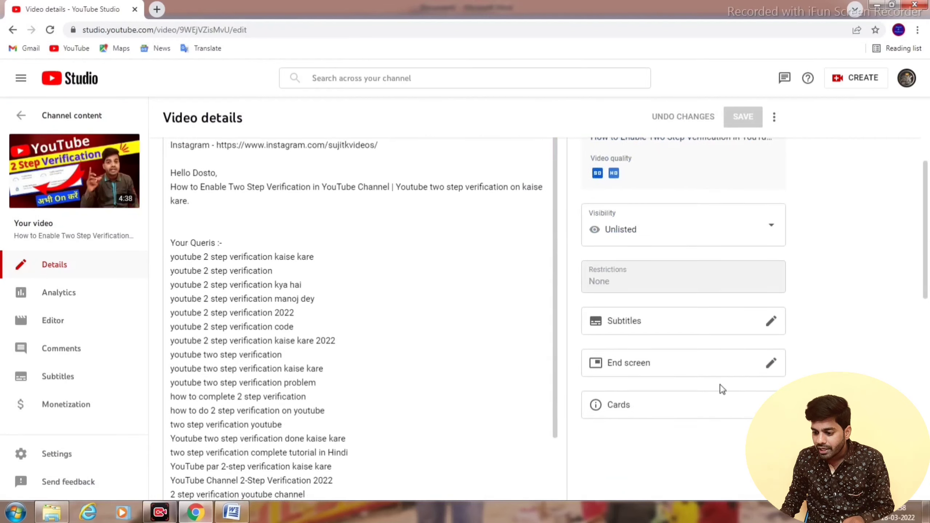
pyautogui.click(772, 364)
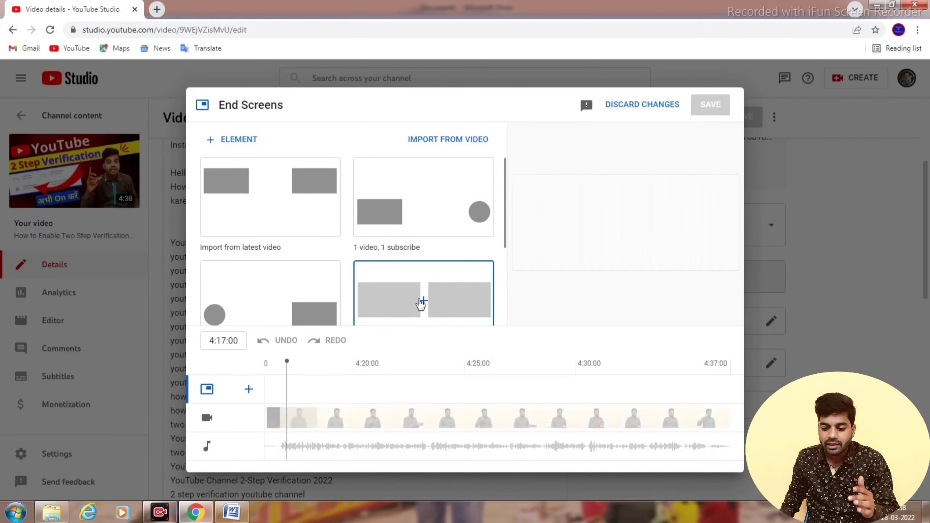
pyautogui.scroll(-2, 417, 299)
pyautogui.click(394, 251)
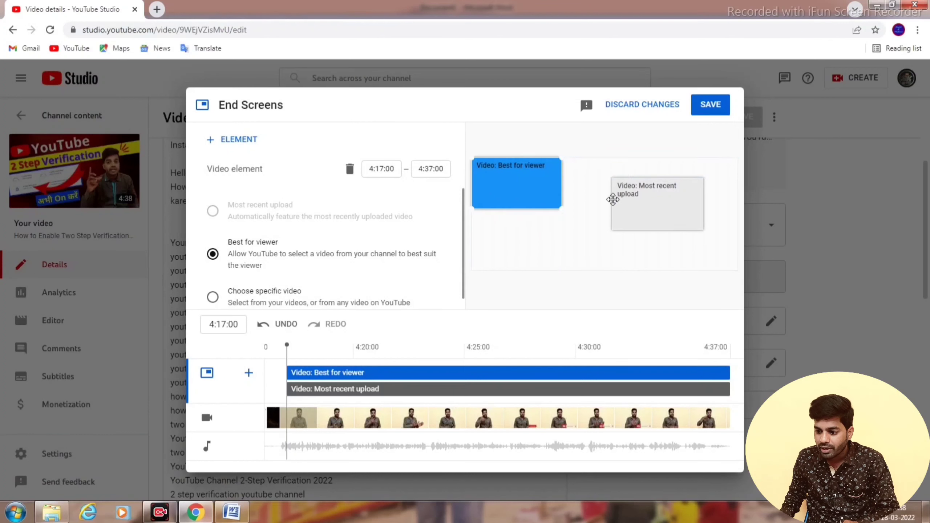
pyautogui.moveTo(613, 200); pyautogui.dragTo(648, 179)
# Set the Best for viewer element to "mobile se youtube channel kaise banaye" and the Most recent upload element to "2022 me youtube channel banaye ya nahi".
pyautogui.click(521, 188)
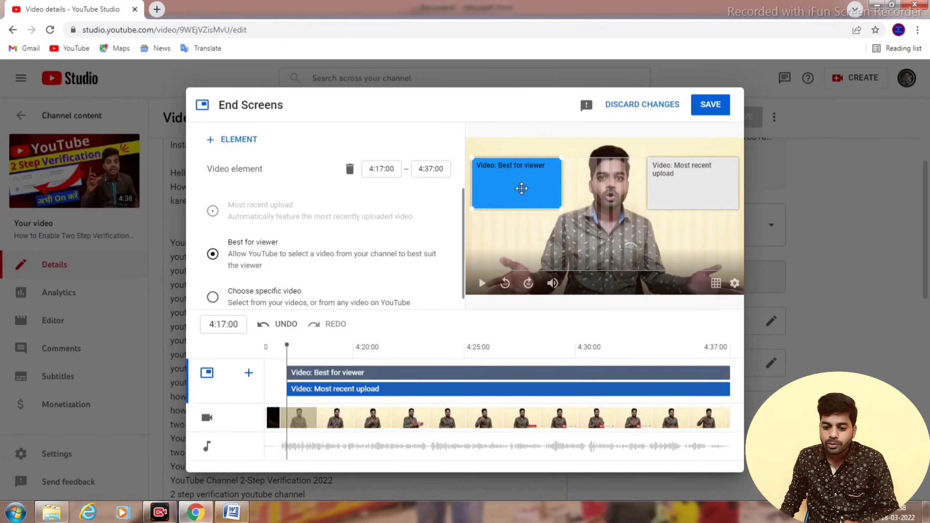
pyautogui.scroll(-1, 264, 296)
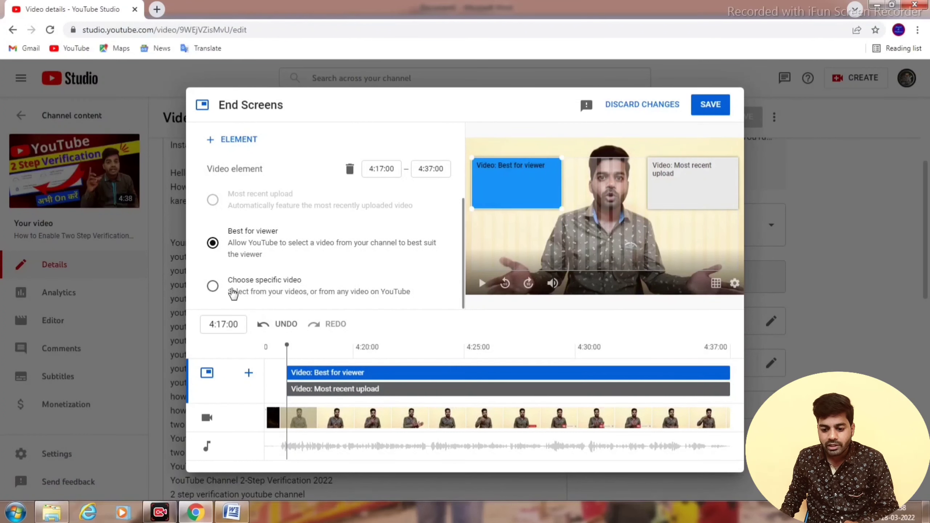
pyautogui.click(278, 290)
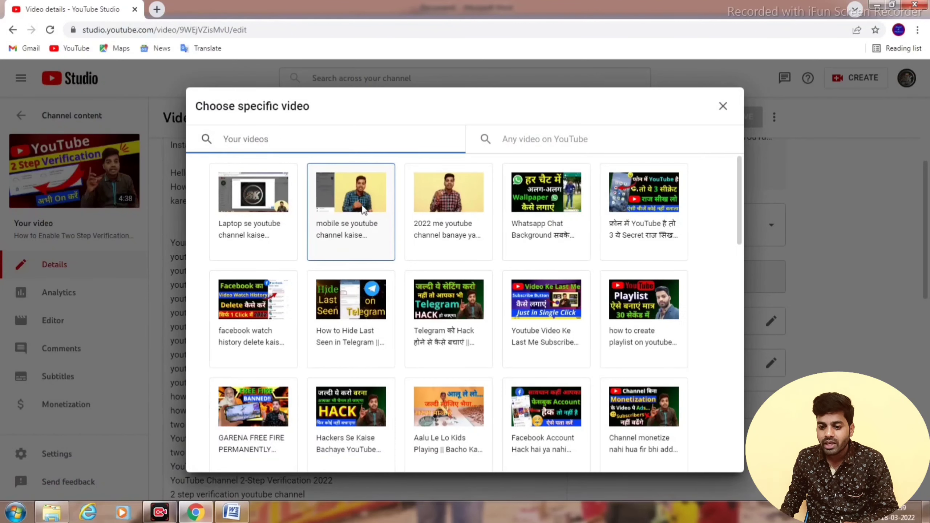
pyautogui.click(364, 207)
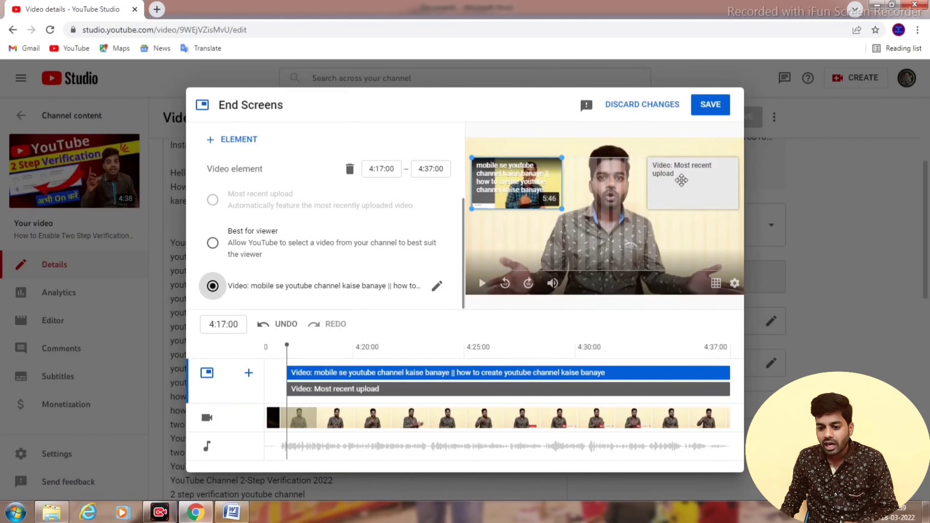
pyautogui.click(263, 293)
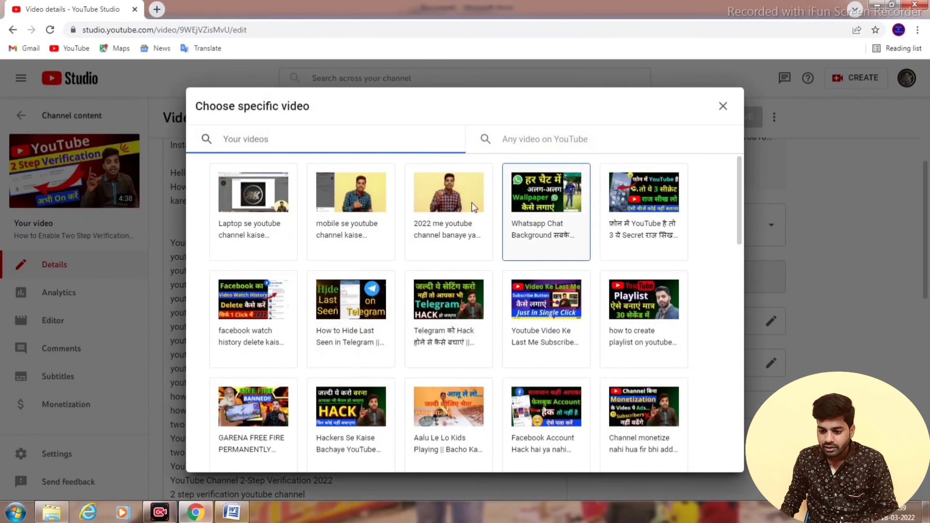
pyautogui.click(443, 225)
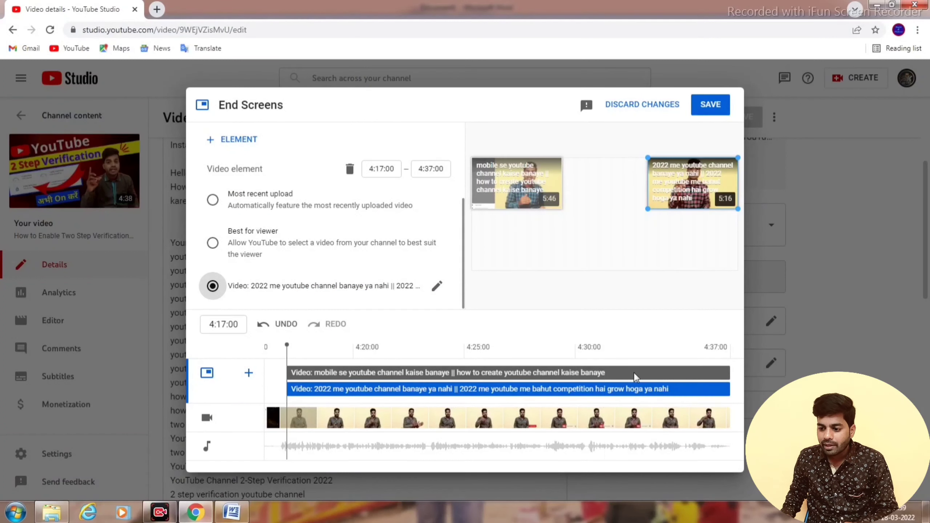
# Save the end screen, and add and save a video card at 3:05:18 linking to "mobile se youtube channel kaise banaye".
pyautogui.click(714, 108)
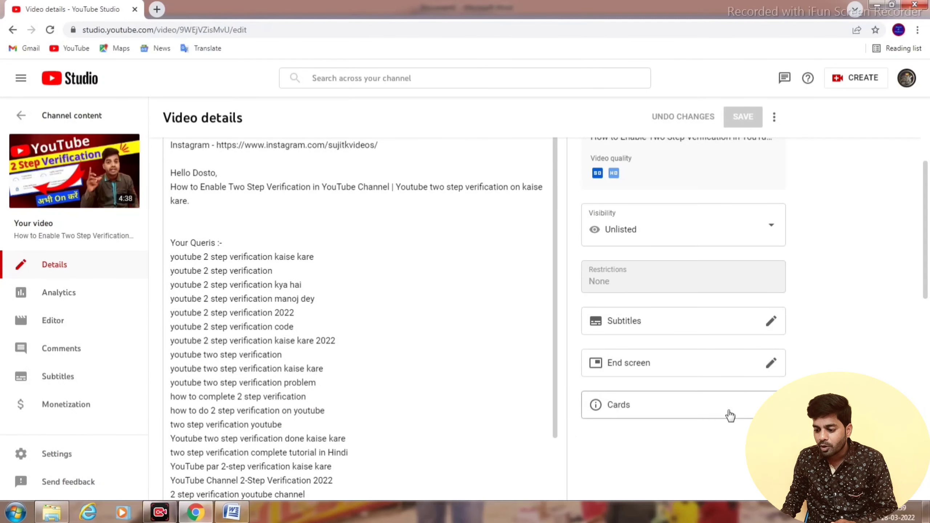
pyautogui.click(771, 405)
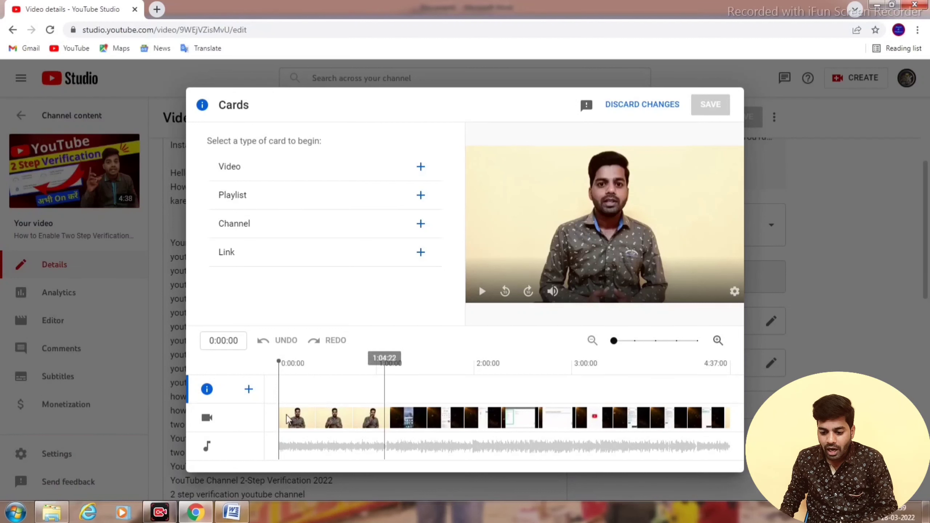
pyautogui.moveTo(283, 388); pyautogui.dragTo(582, 395)
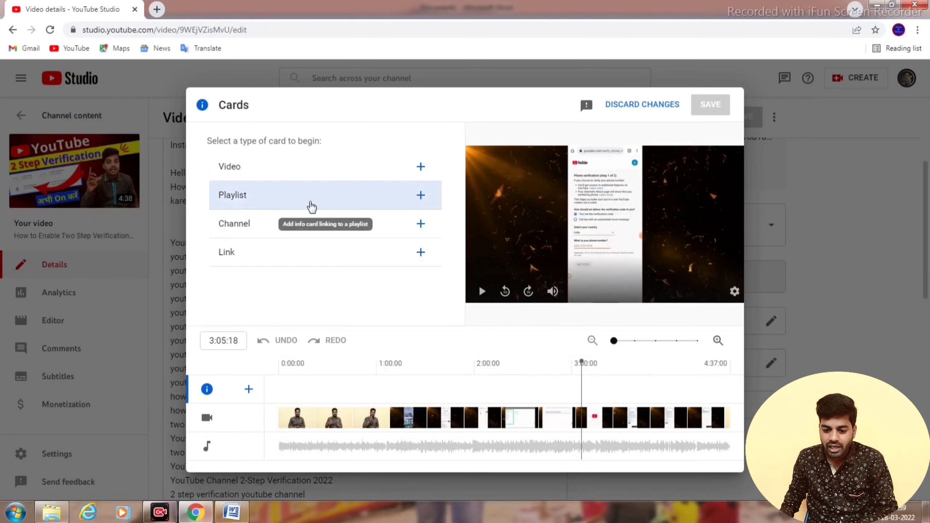
pyautogui.click(421, 171)
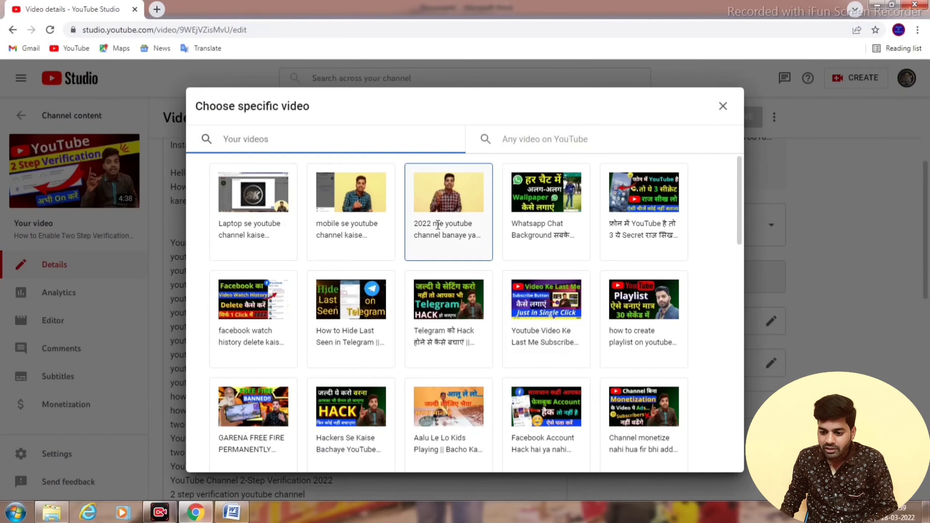
pyautogui.click(395, 258)
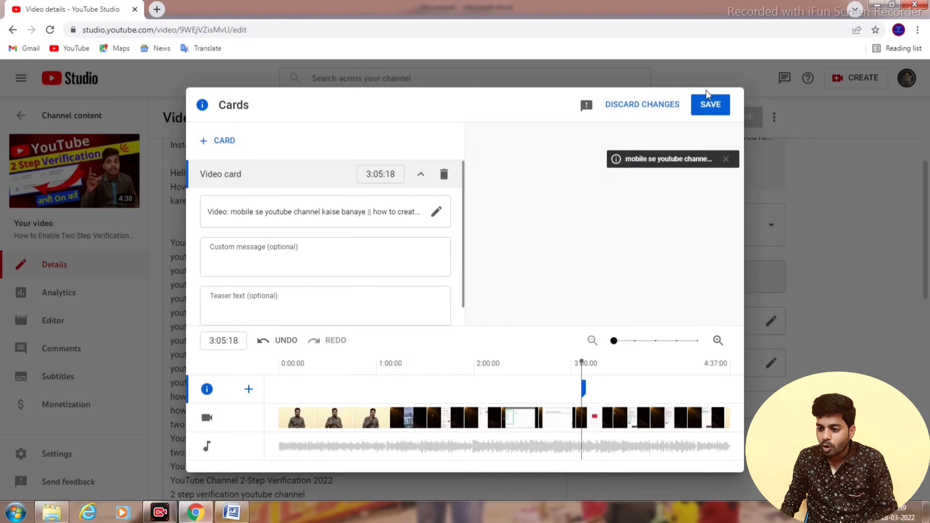
pyautogui.click(714, 110)
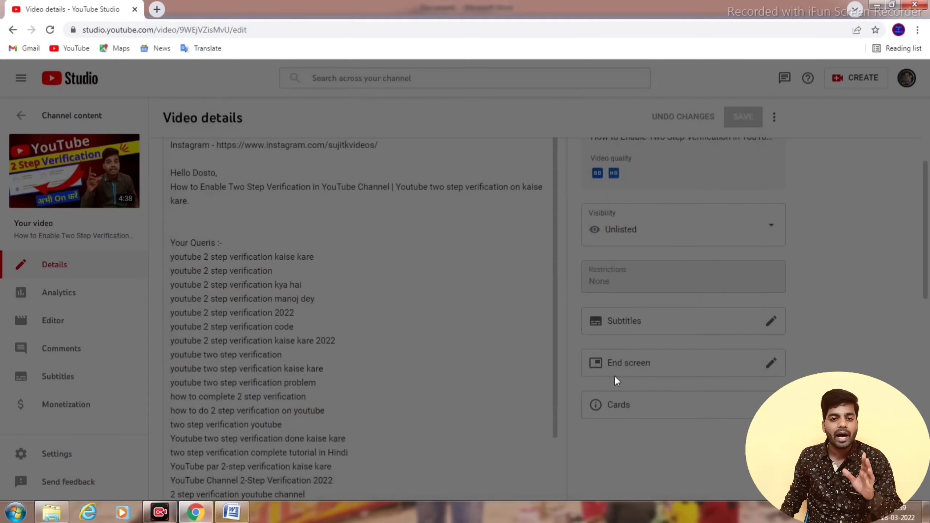
# Set the video's visibility to Public without making it an instant Premiere.
pyautogui.scroll(3, 435, 394)
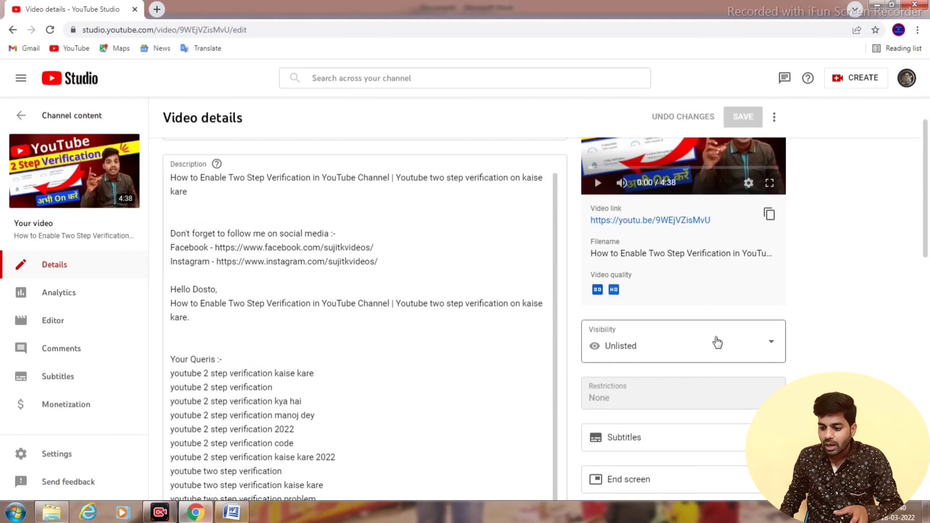
pyautogui.click(774, 345)
pyautogui.click(631, 350)
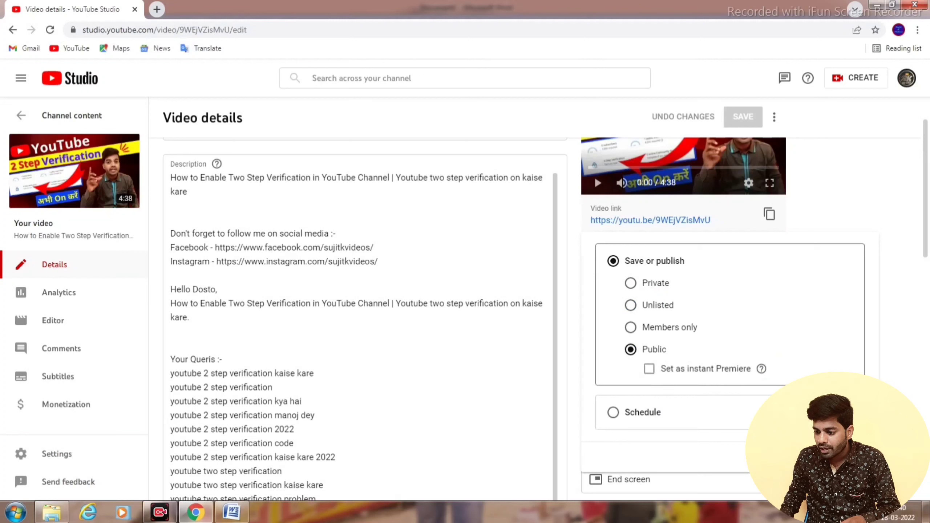
pyautogui.click(846, 458)
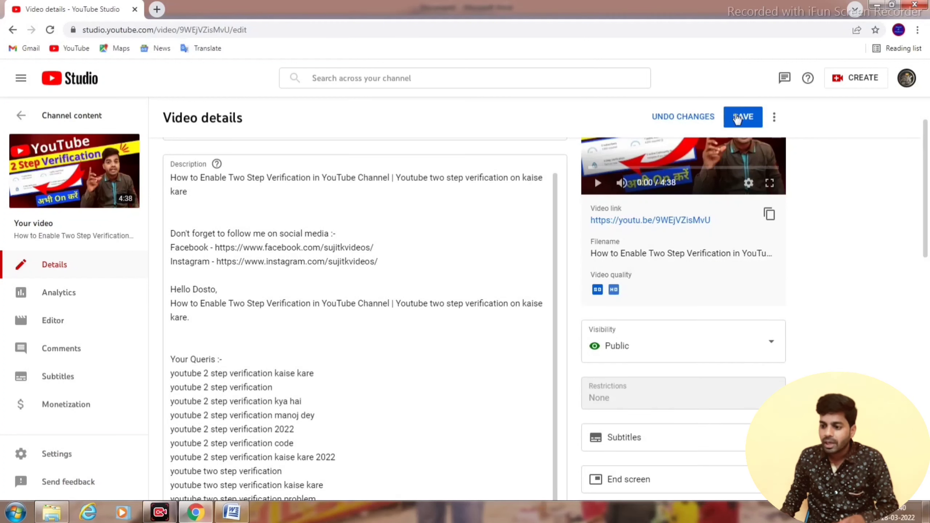